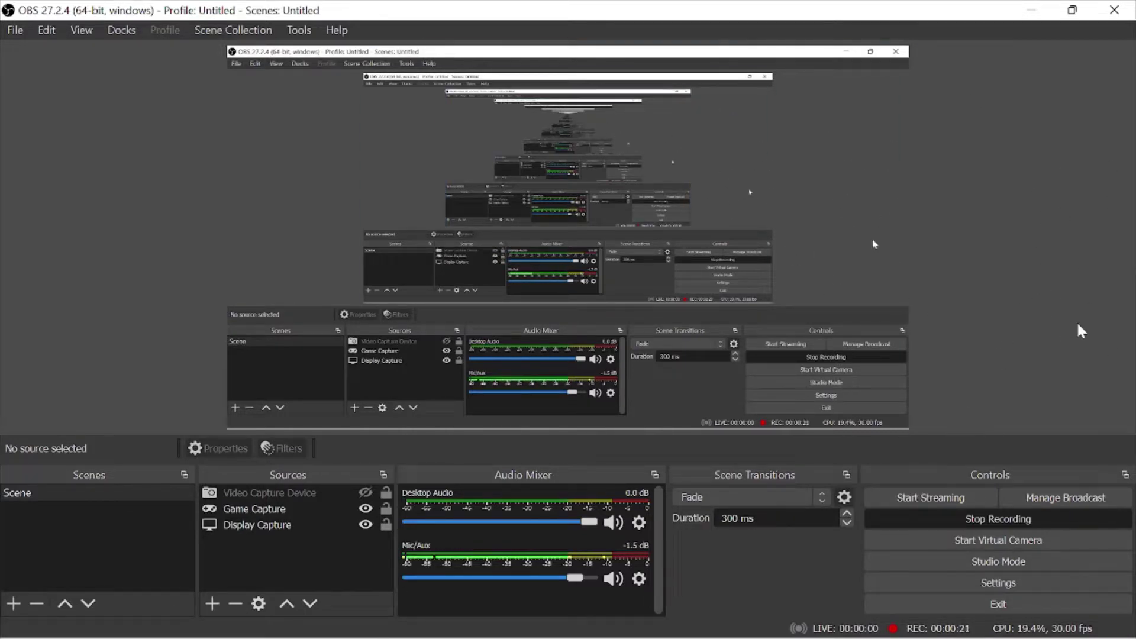
- Hide the Game Capture source in the scene
left_click(365, 508)
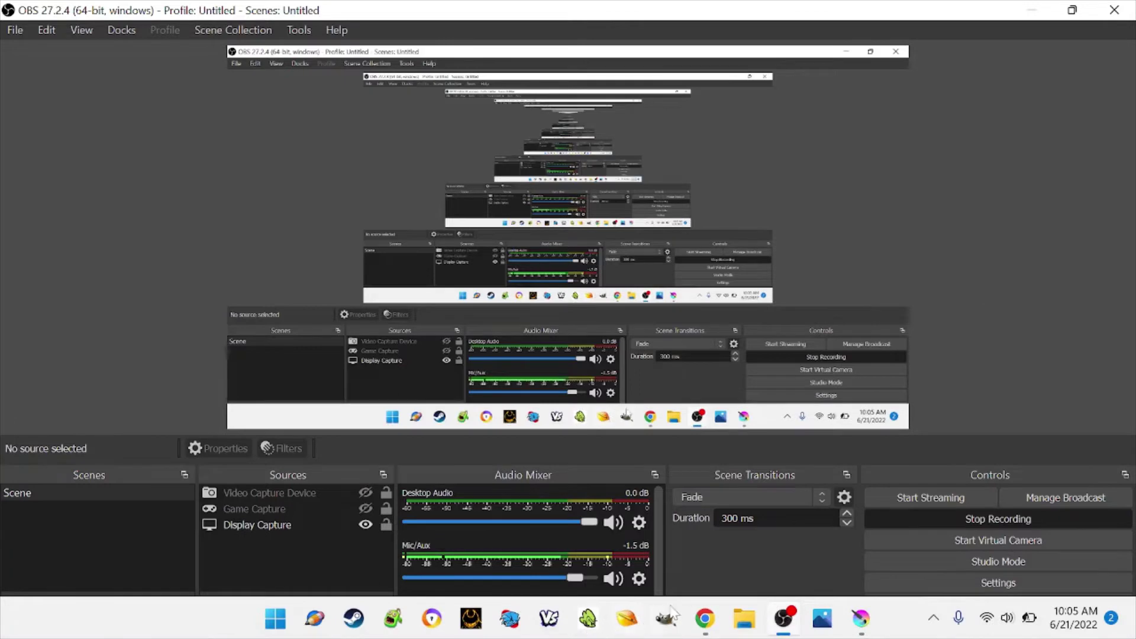
- Switch to Chrome and give the highlighted YouTube comment "Thanks! :))" a like and a heart
left_click(704, 620)
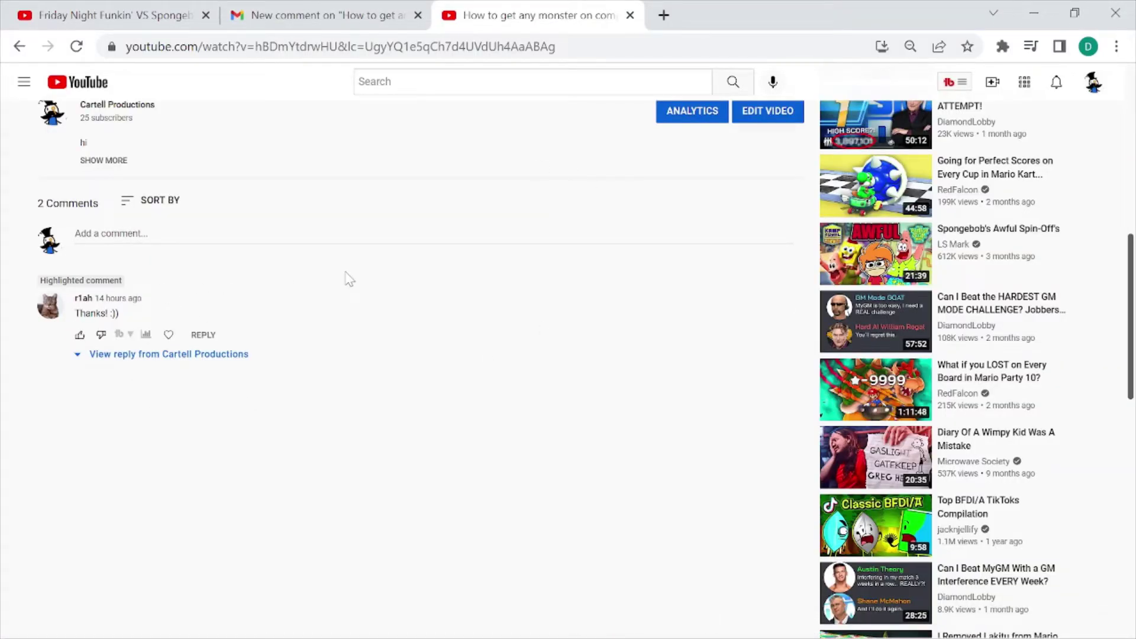
left_click(79, 335)
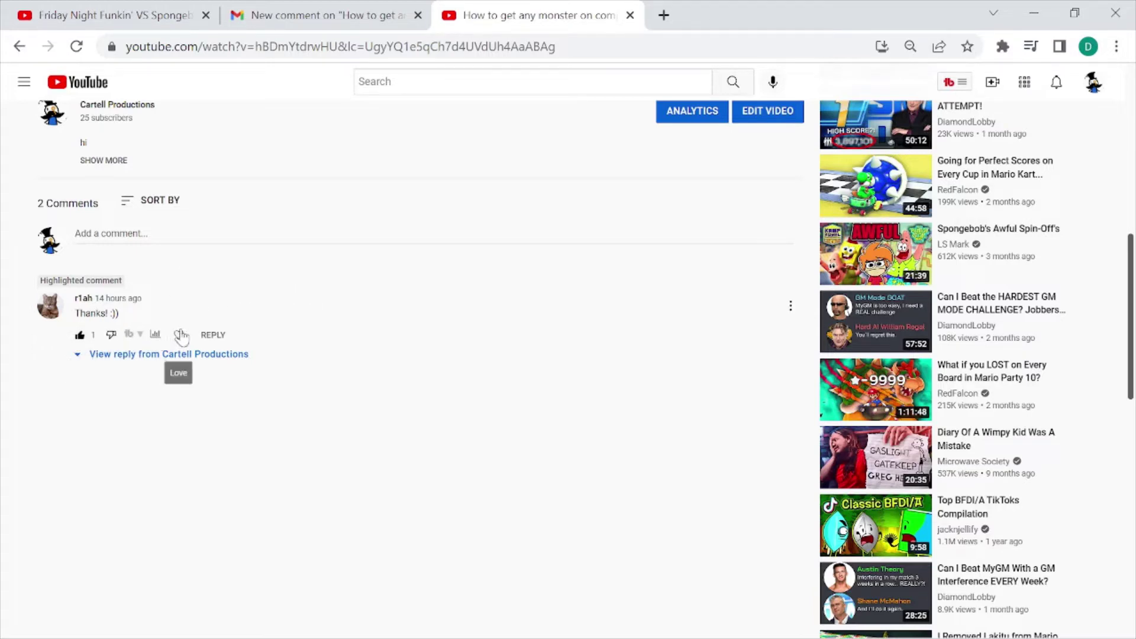
left_click(177, 335)
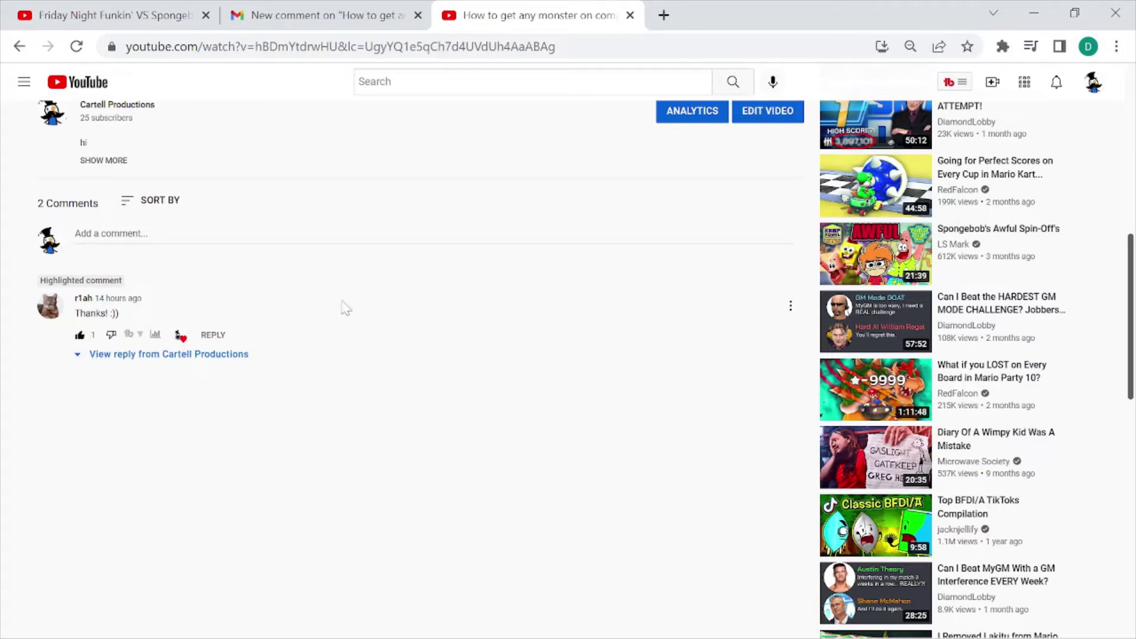
scroll(517, 253, "down", 1)
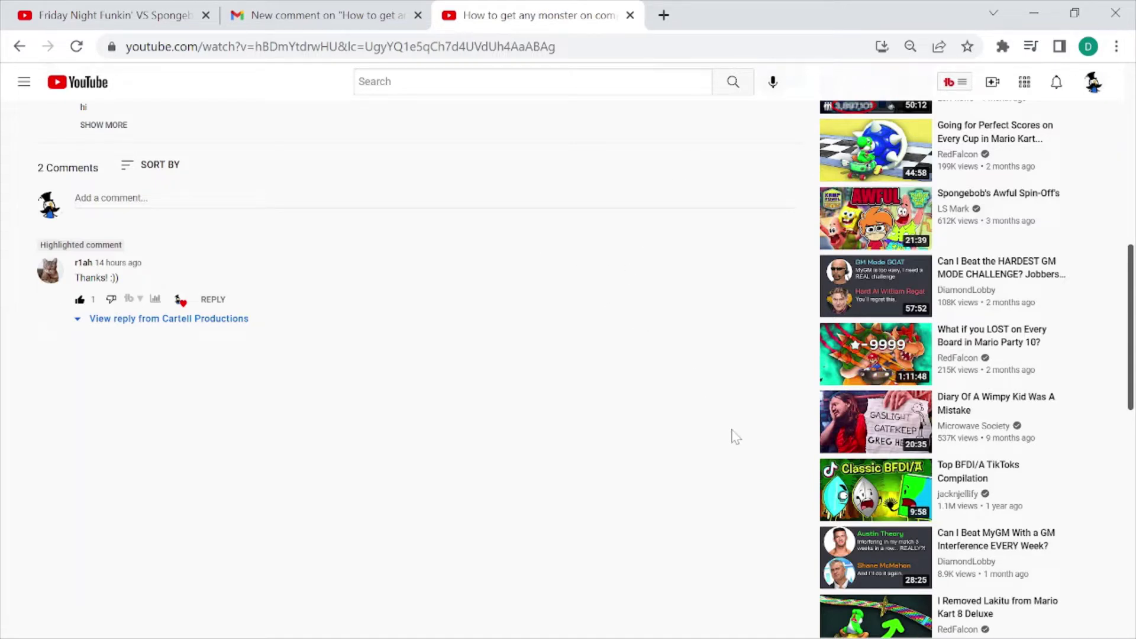
mouse_move(615, 638)
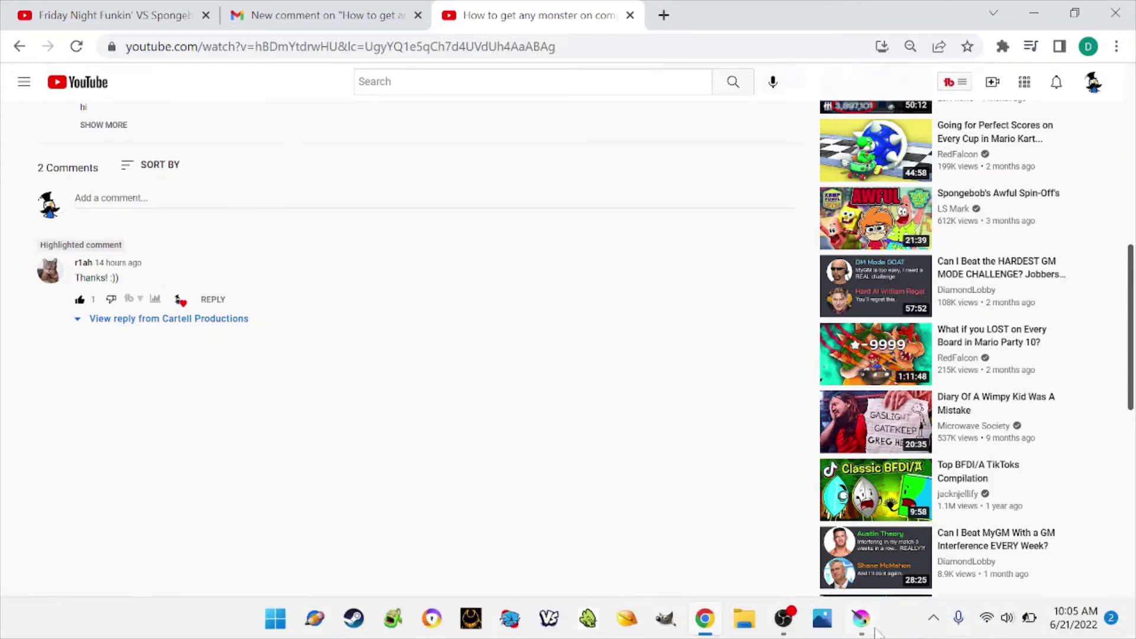
left_click(783, 631)
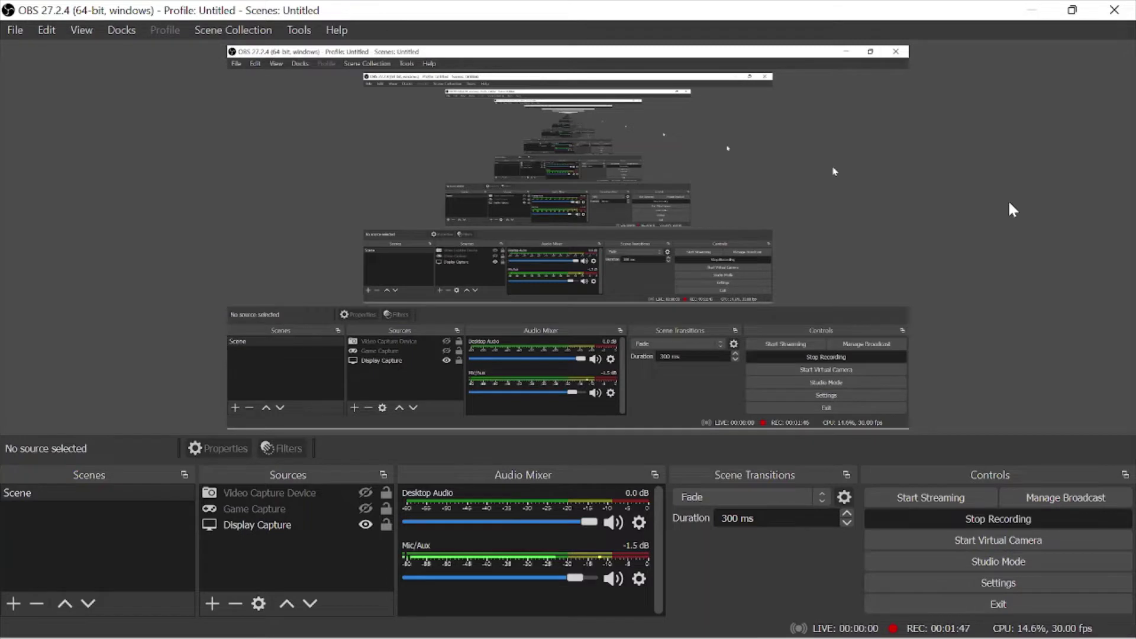
mouse_move(1005, 637)
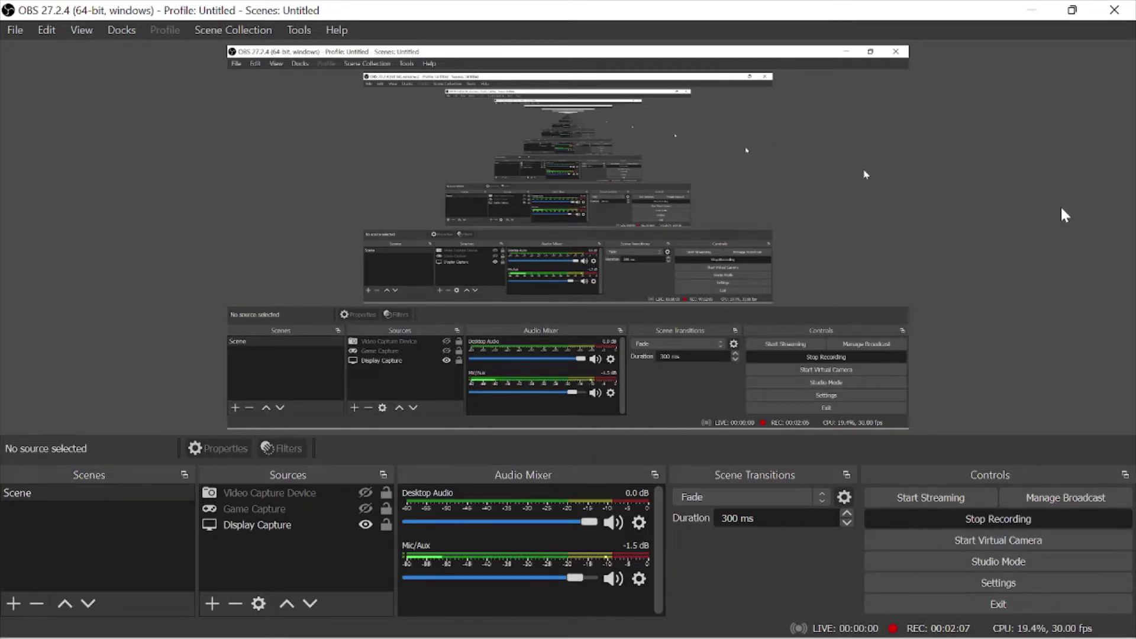
mouse_move(750, 635)
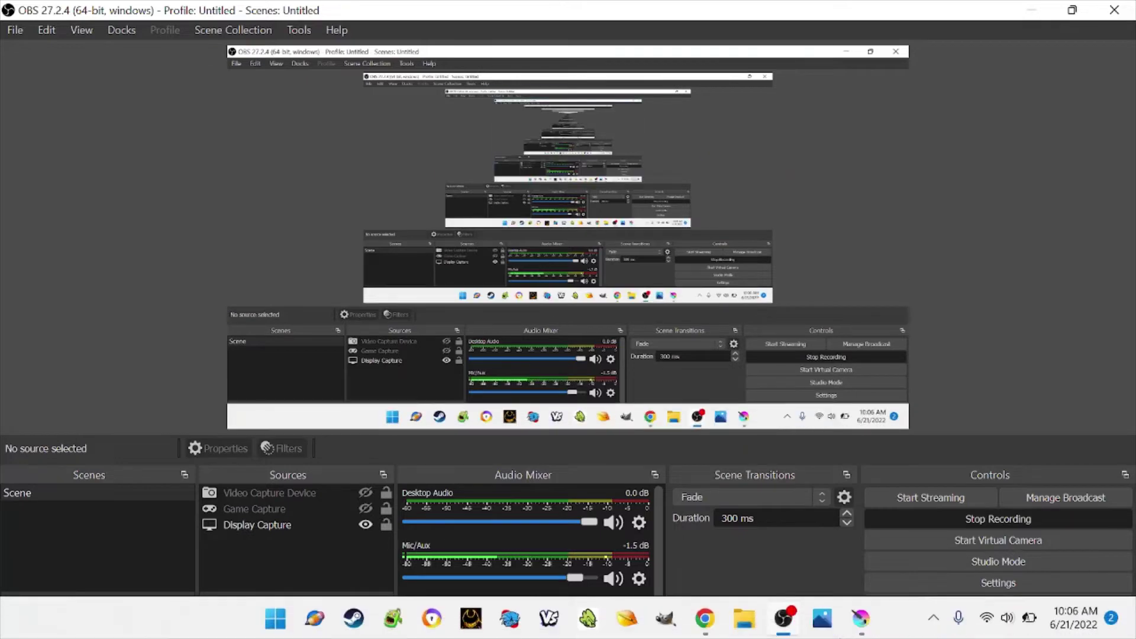
- Switch to File Explorer and open Local Disk (C:)
left_click(744, 619)
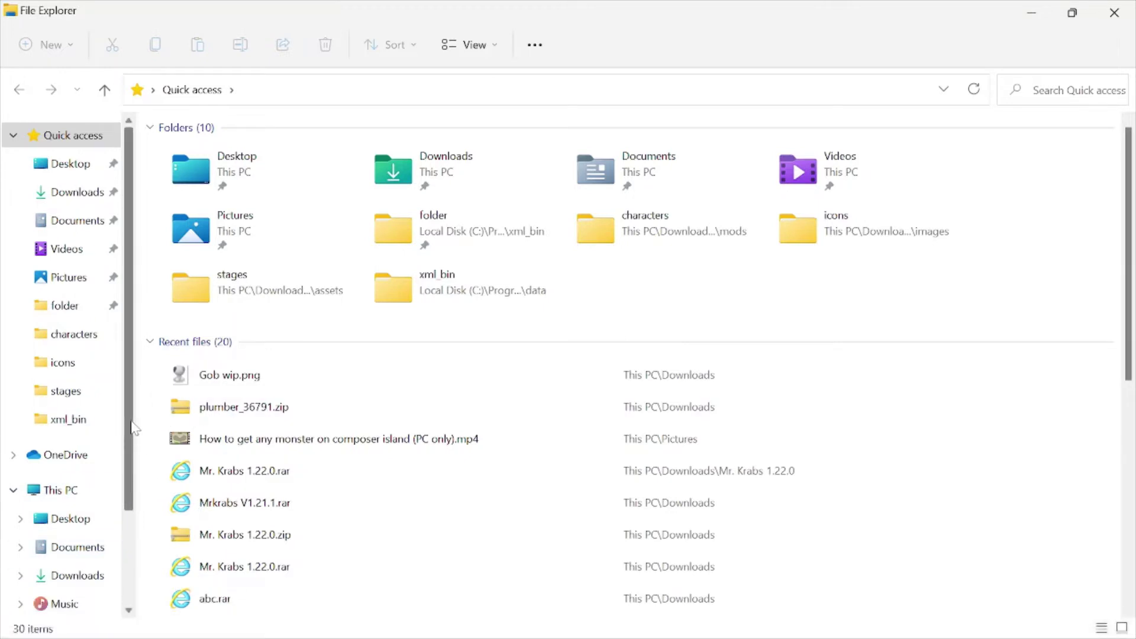
left_click_drag(127, 469, 129, 568)
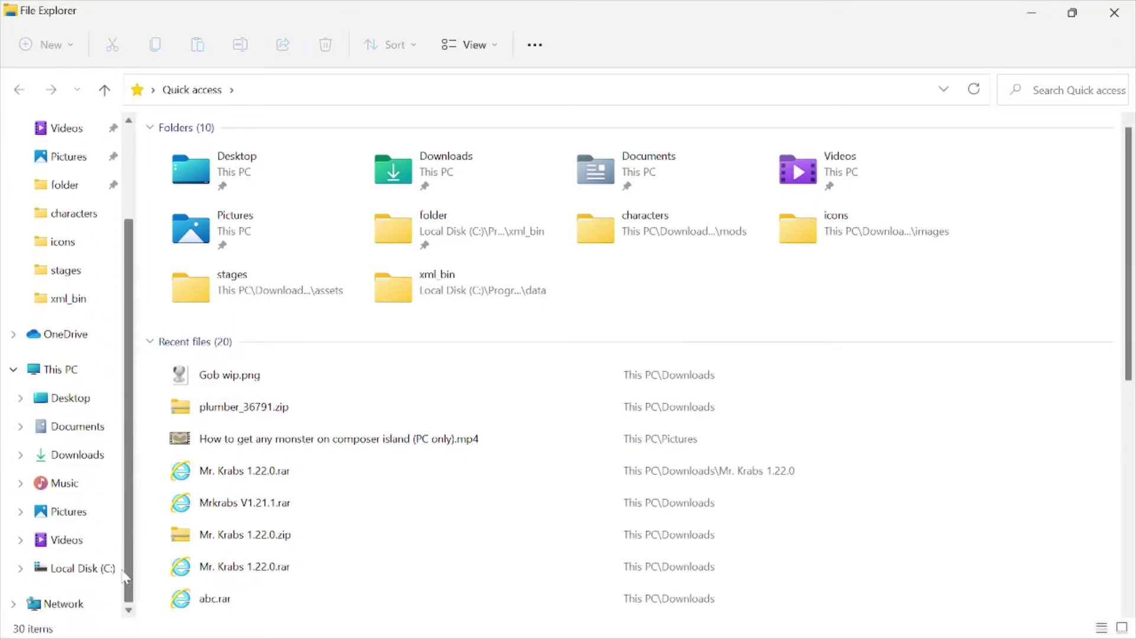
left_click(81, 569)
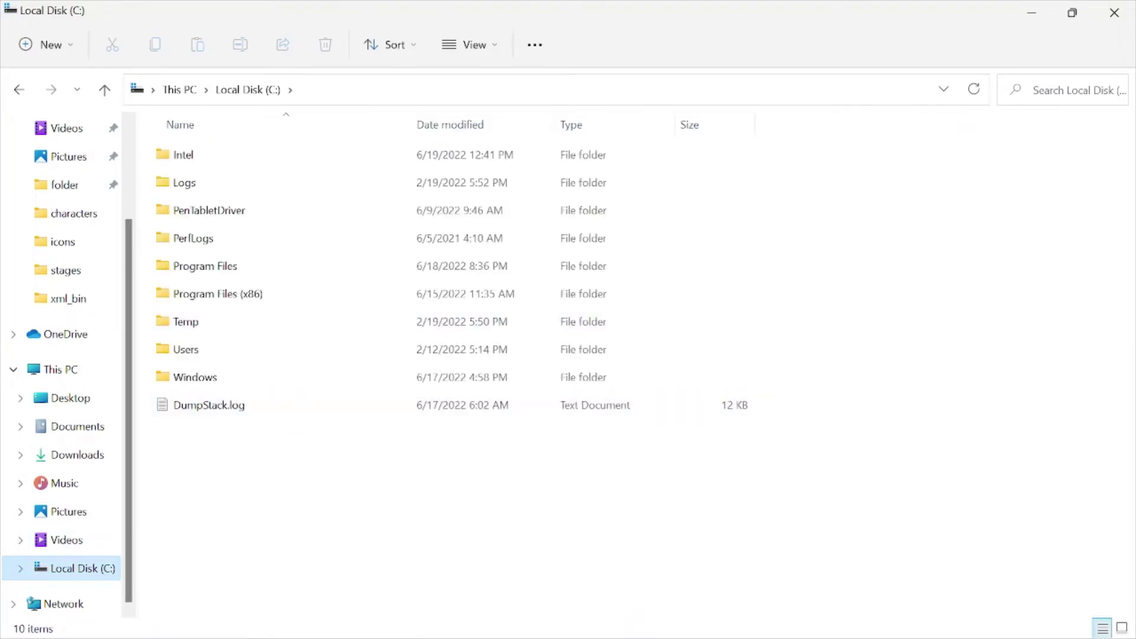
- Try to find the LocalLow folder by searching Local Disk (C:) for "localow"
left_click(1059, 90)
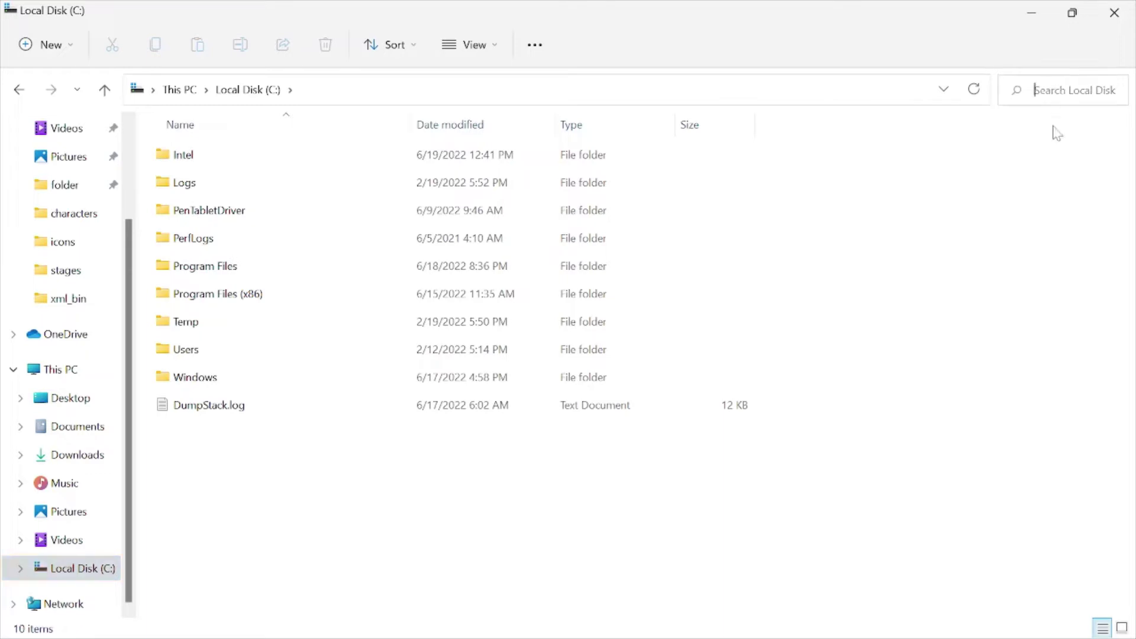
type("local")
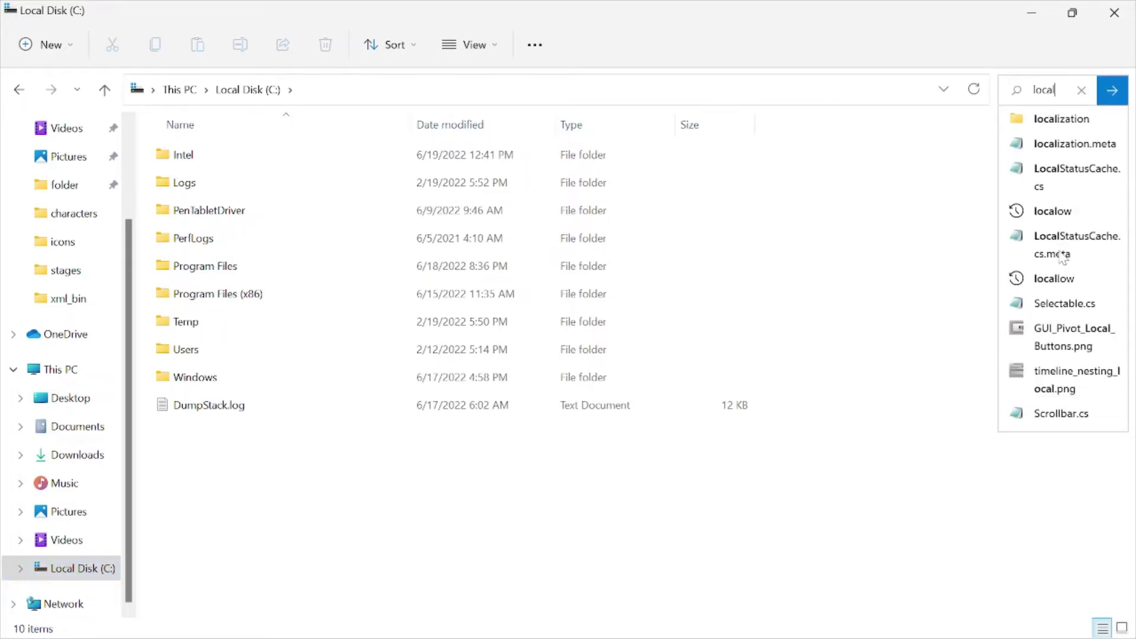
type("ow")
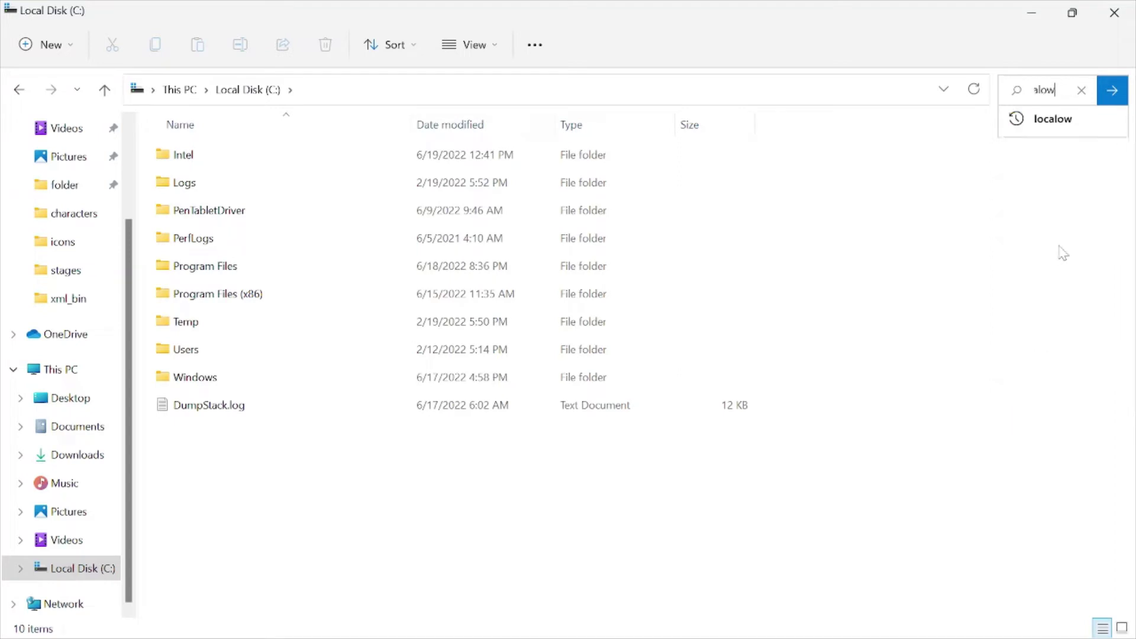
left_click(1051, 118)
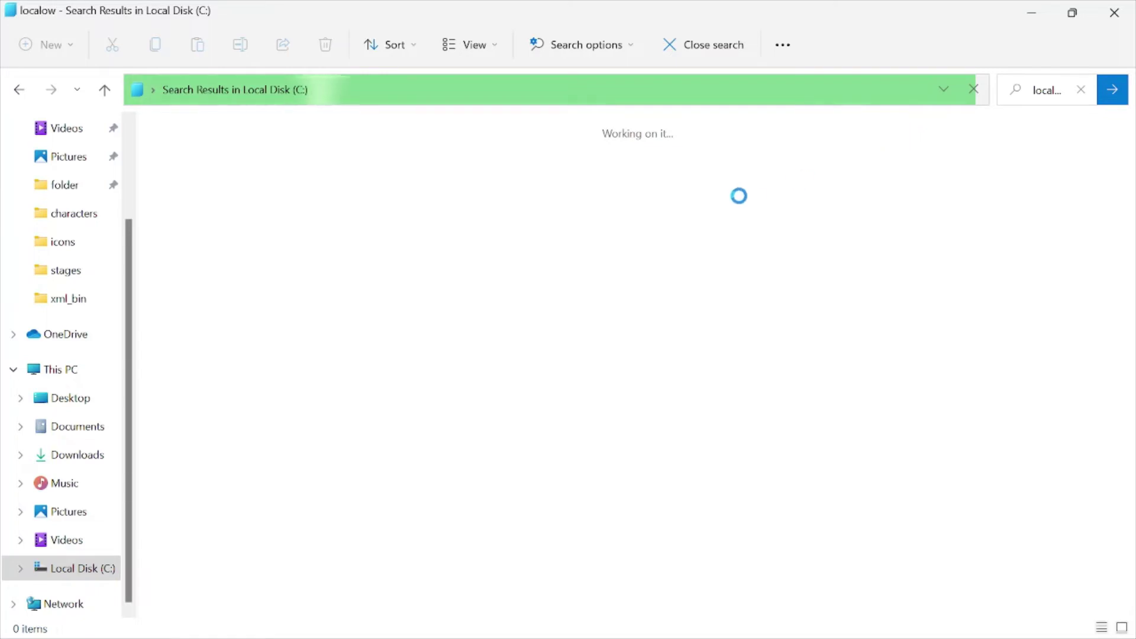
left_click(976, 92)
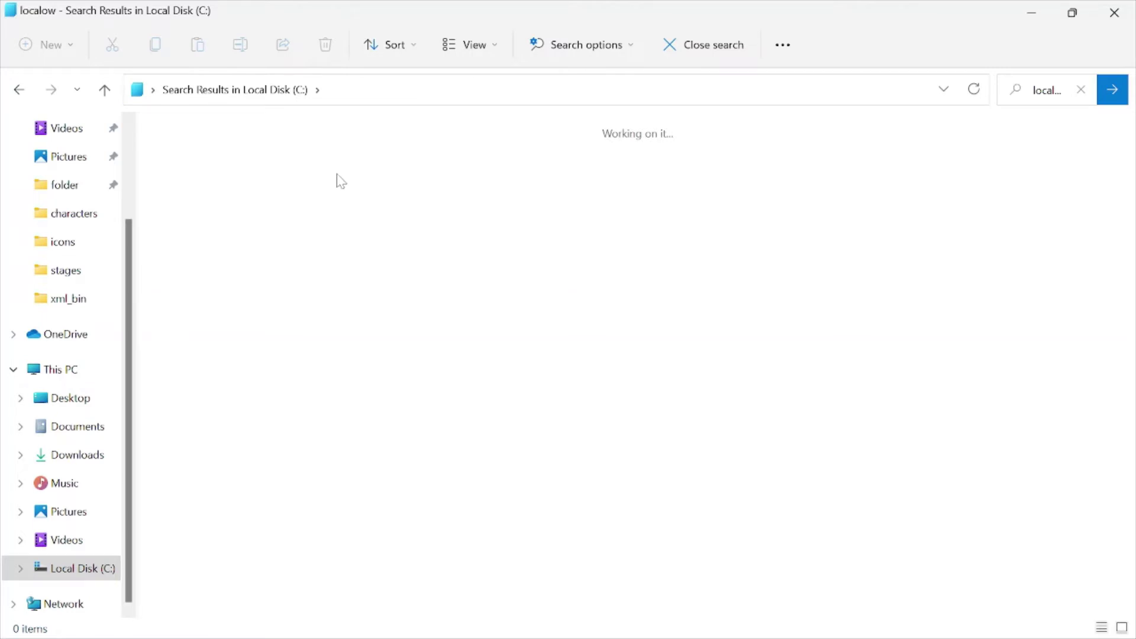
- Open the pinned folder named "folder" and go into LocalLow and its Big Blue Bubble Inc folder
left_click(54, 197)
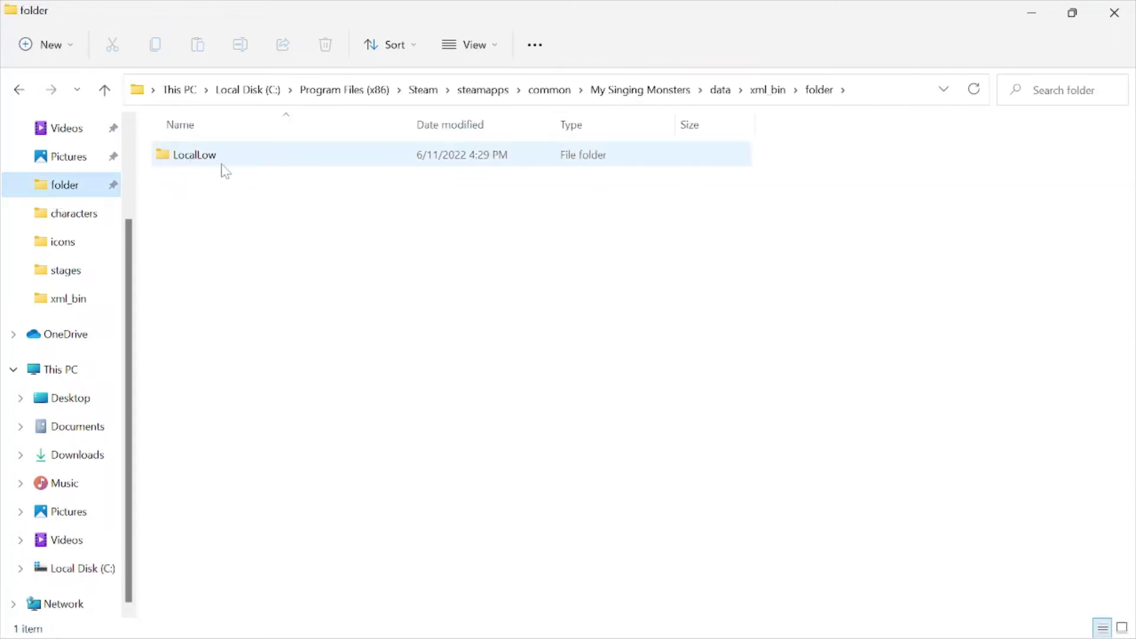
left_click(191, 158)
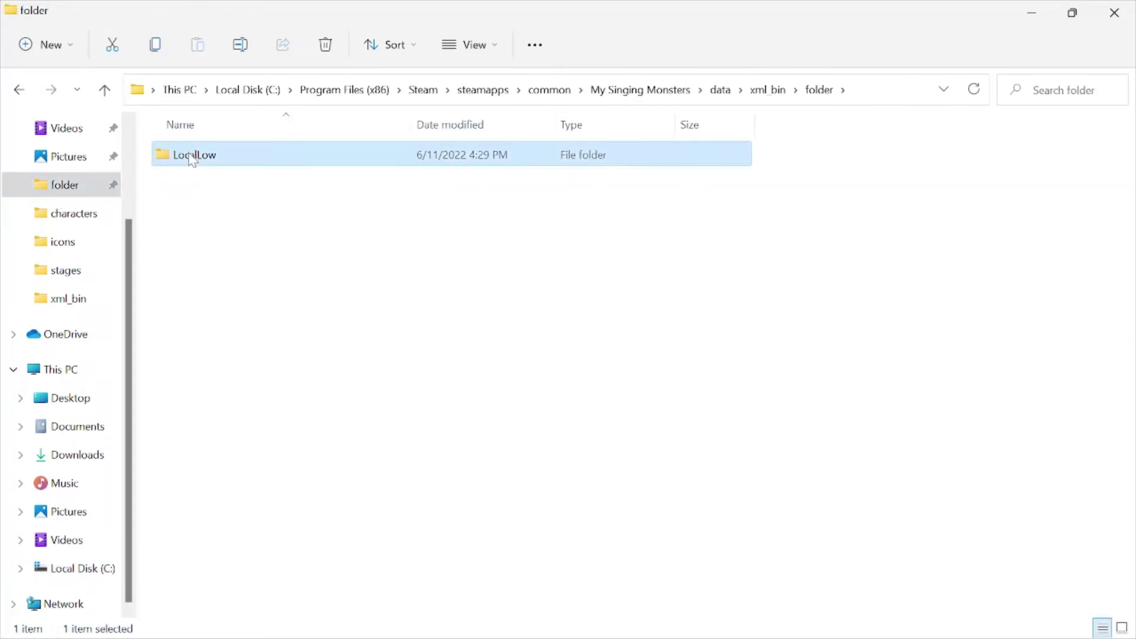
double_click(192, 158)
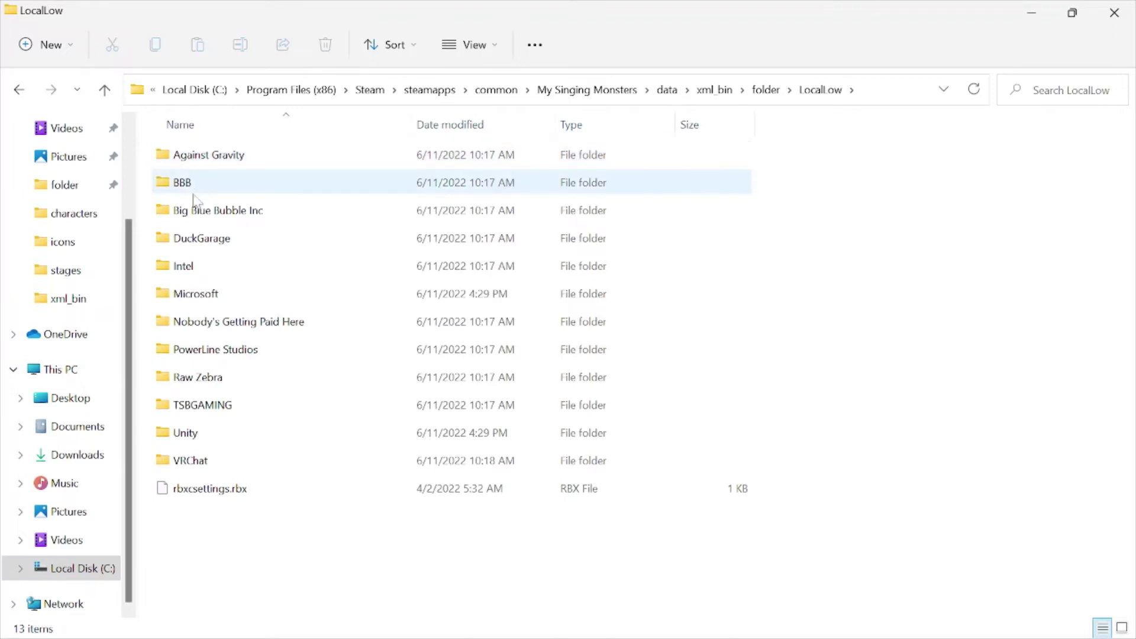
left_click(196, 214)
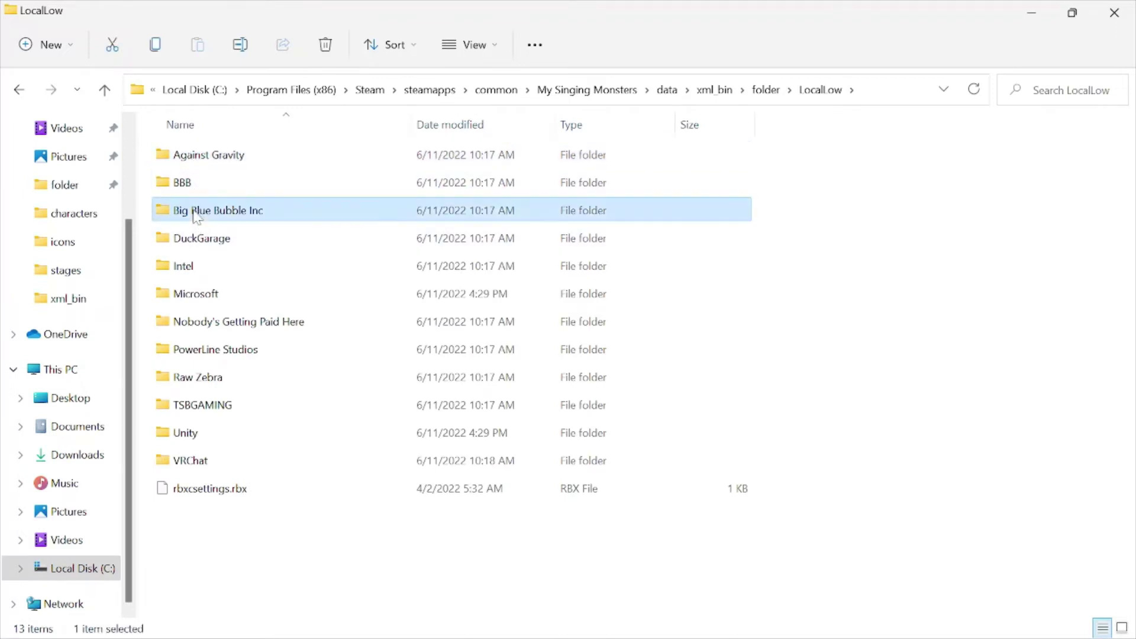
double_click(196, 214)
- Go through My Singing Monsters, 1 and downloads to open the xml_bin folder
left_click(233, 155)
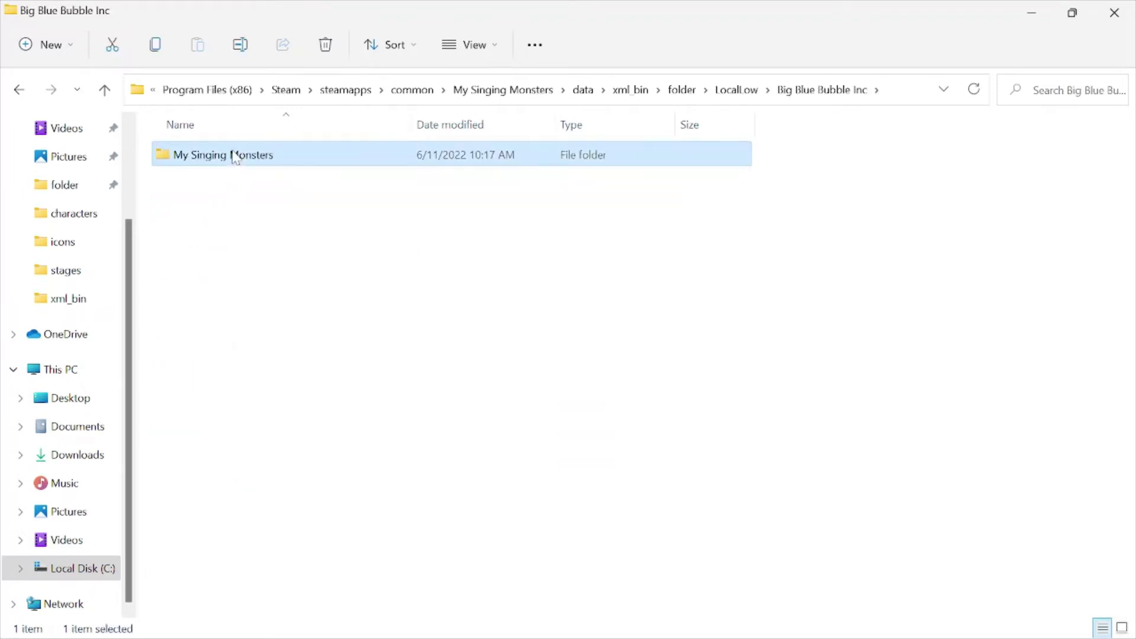
double_click(233, 155)
left_click(233, 155)
double_click(234, 155)
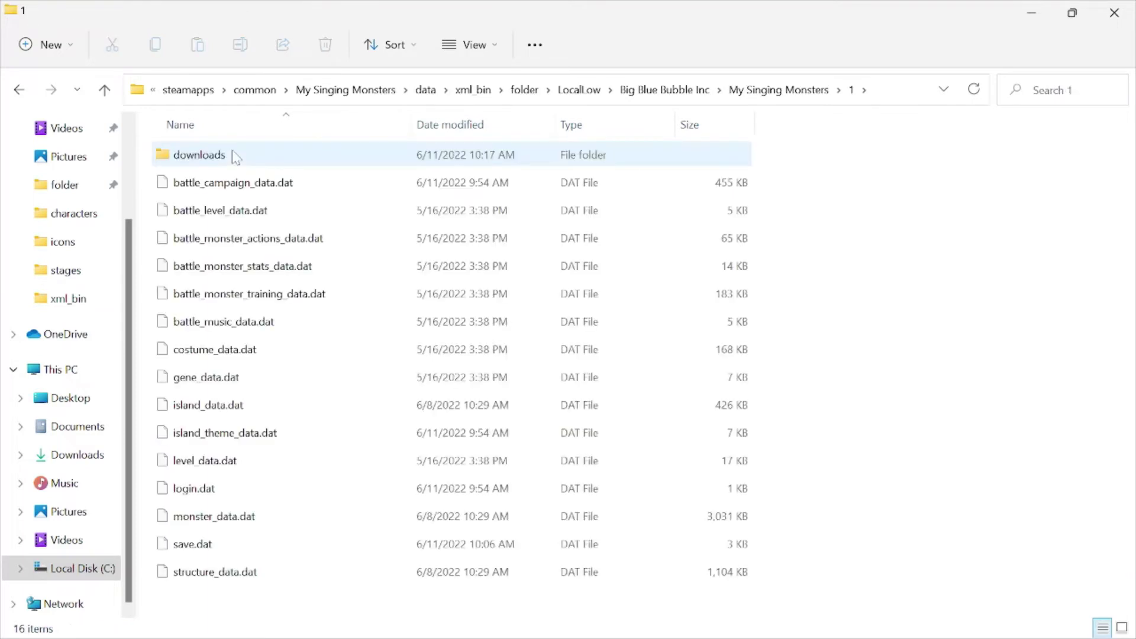
left_click(236, 157)
double_click(236, 157)
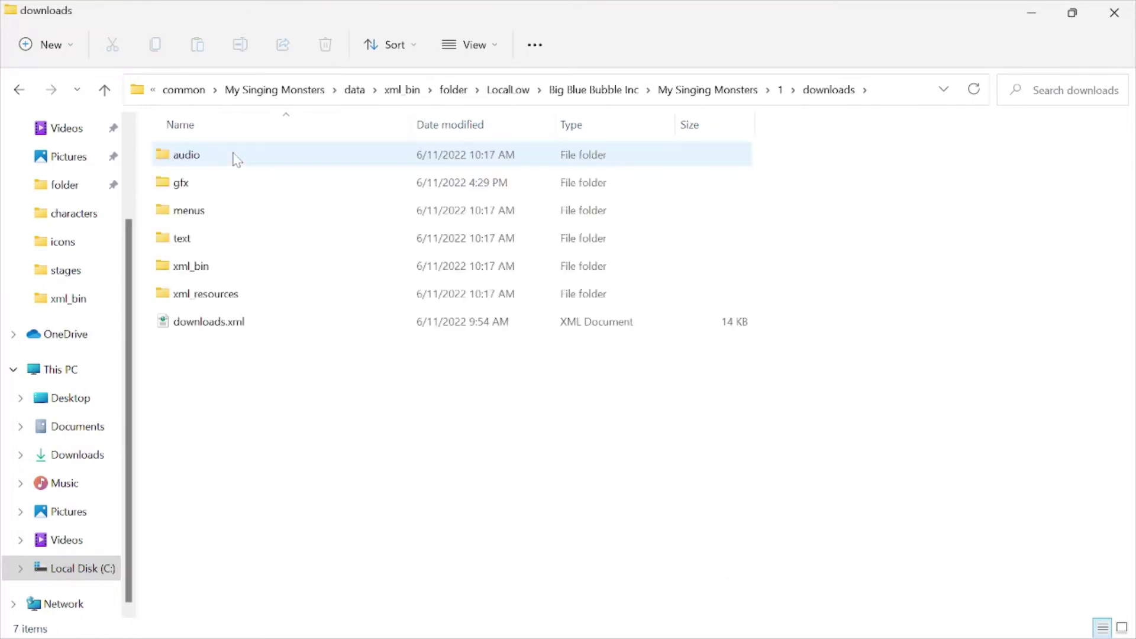
left_click(188, 266)
double_click(188, 266)
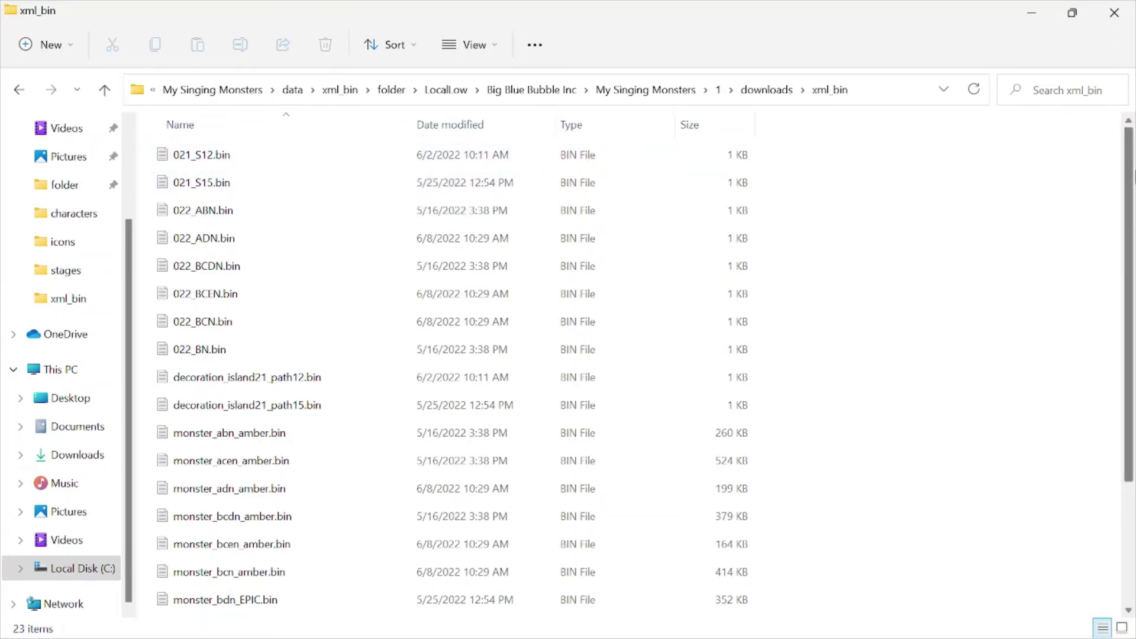
- Copy the file 022_BCEN.bin from xml_bin into the pinned folder named "folder"
left_click_drag(1129, 149, 1105, 290)
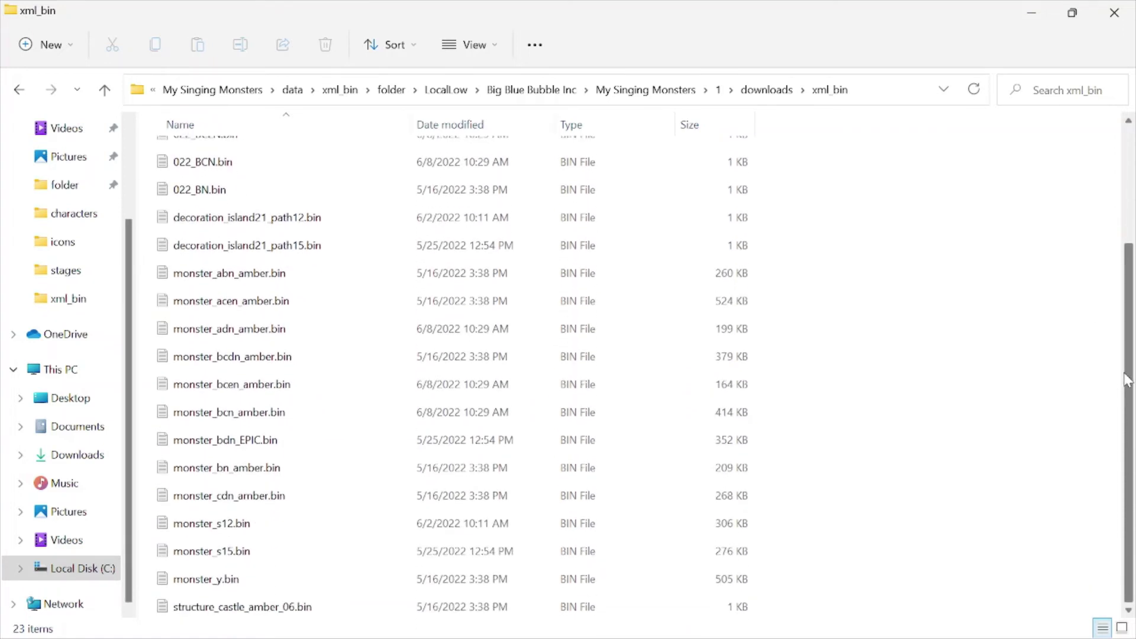
left_click_drag(1129, 365, 1134, 65)
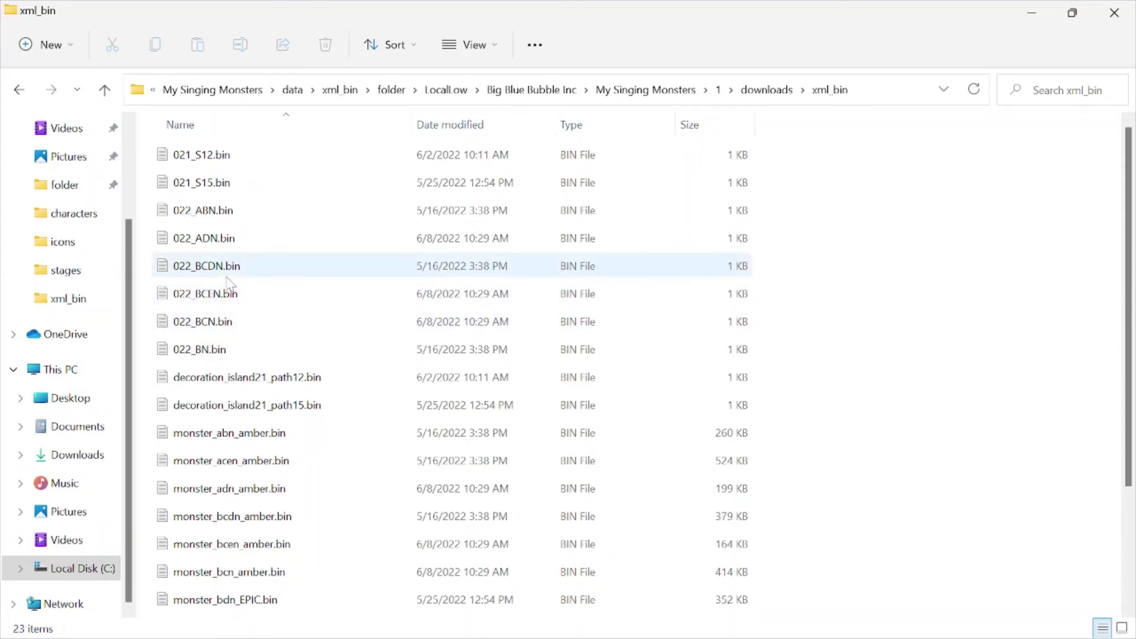
left_click(229, 296)
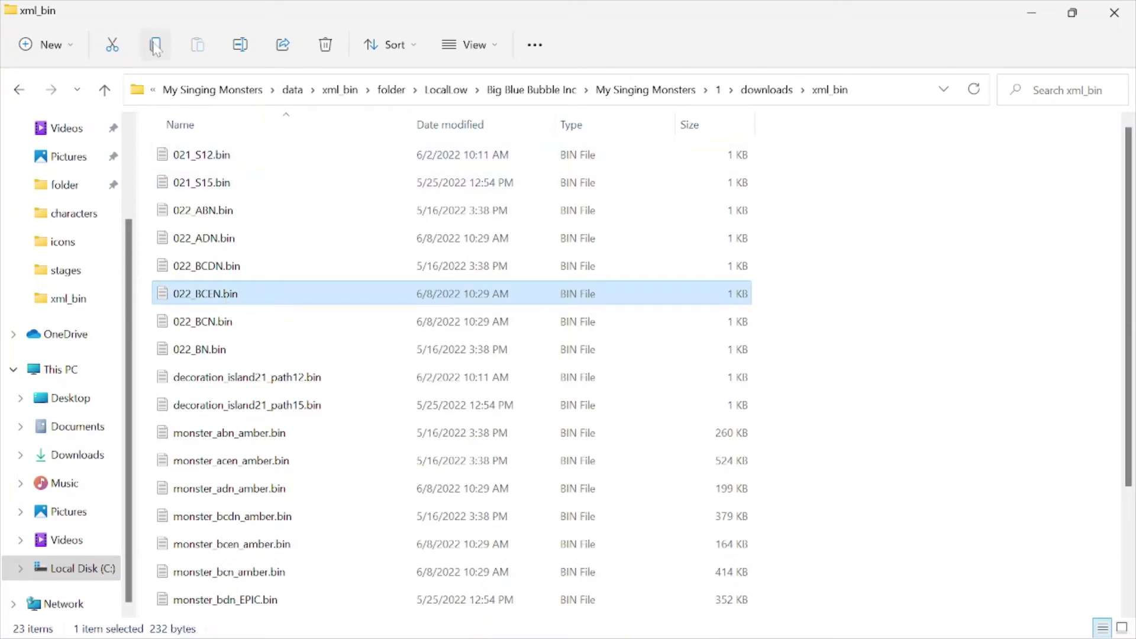
left_click(155, 46)
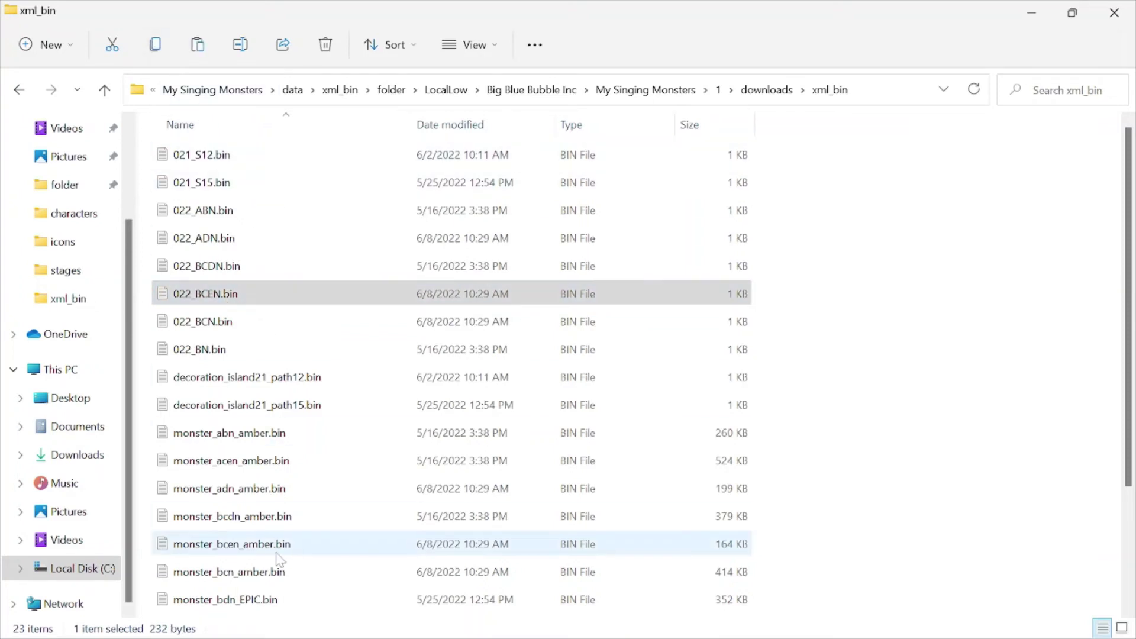
left_click(64, 185)
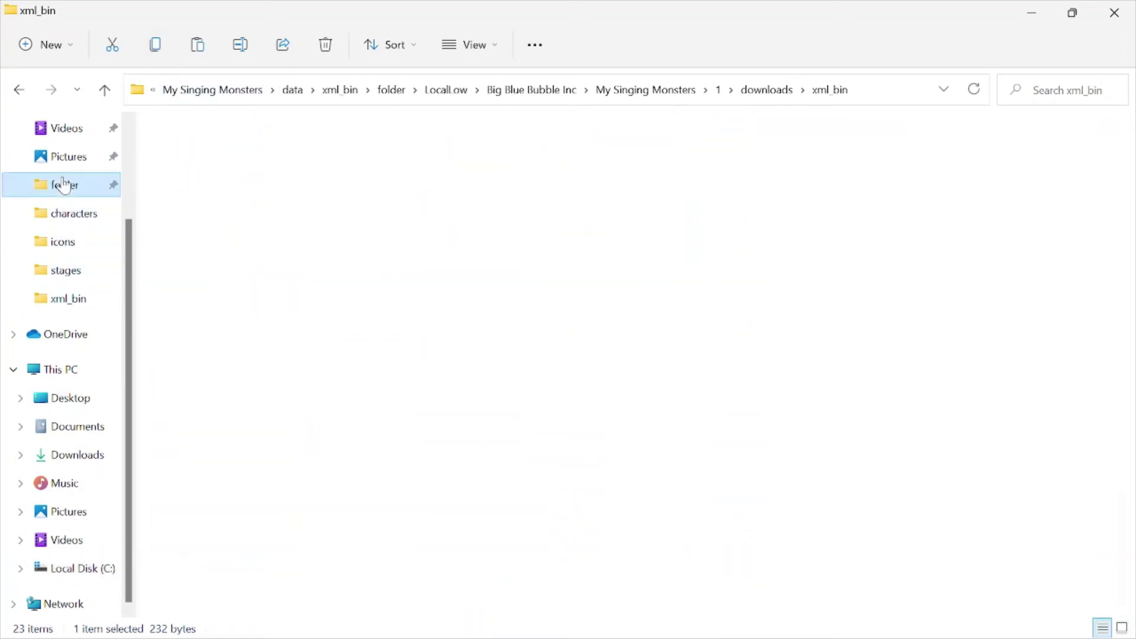
left_click(199, 48)
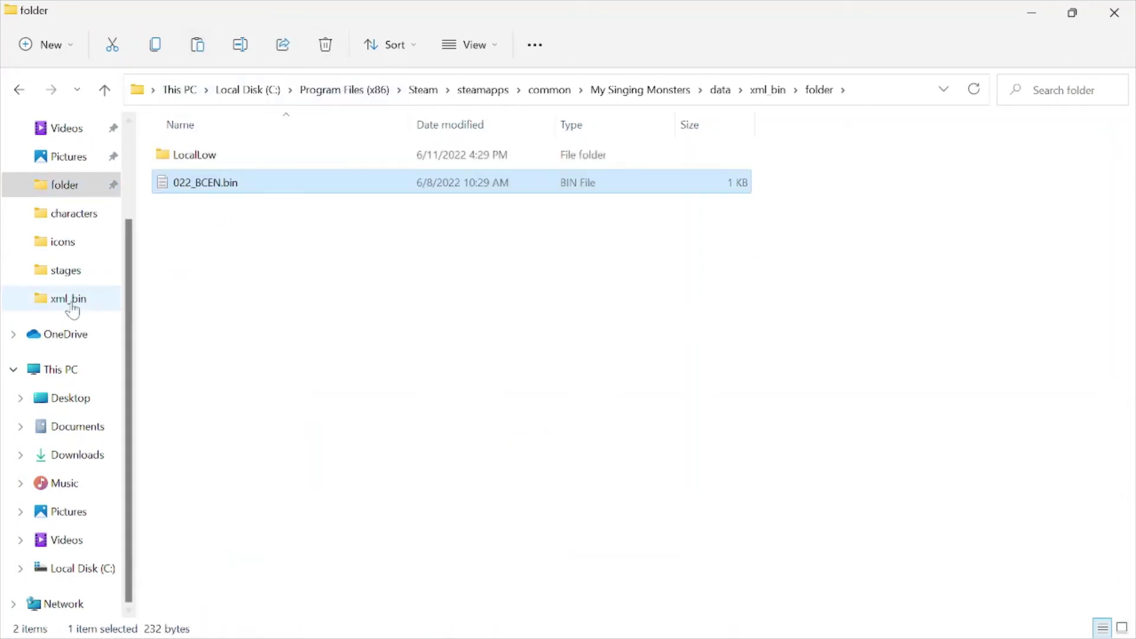
- Open the LocalLow folder and go into its Big Blue Bubble Inc folder
double_click(219, 154)
key("Down")
key("Return")
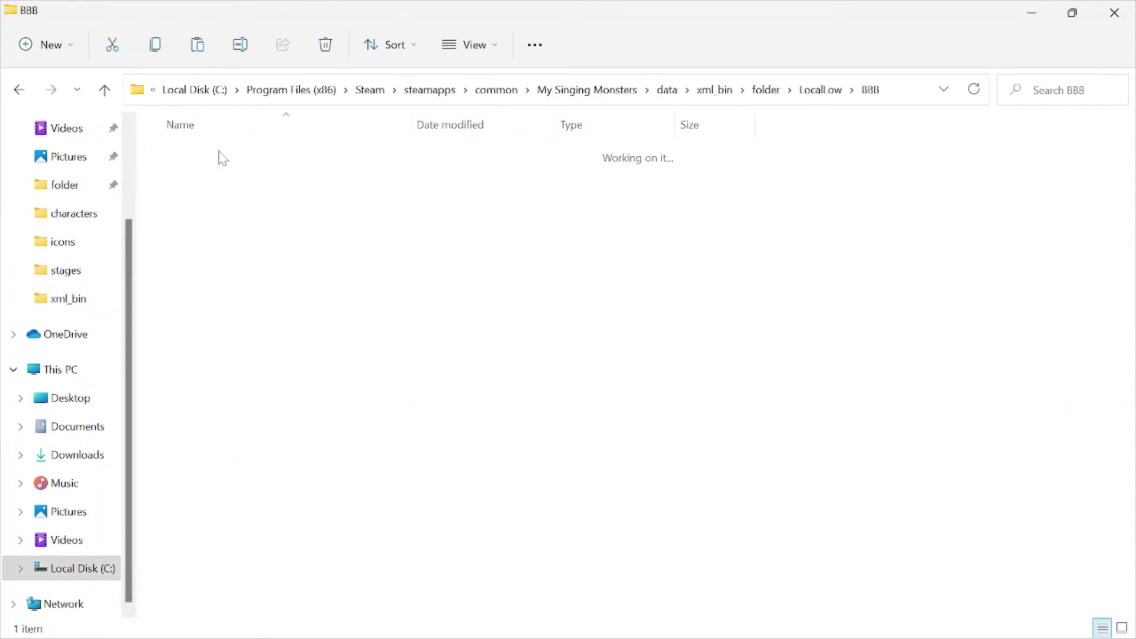
left_click(18, 90)
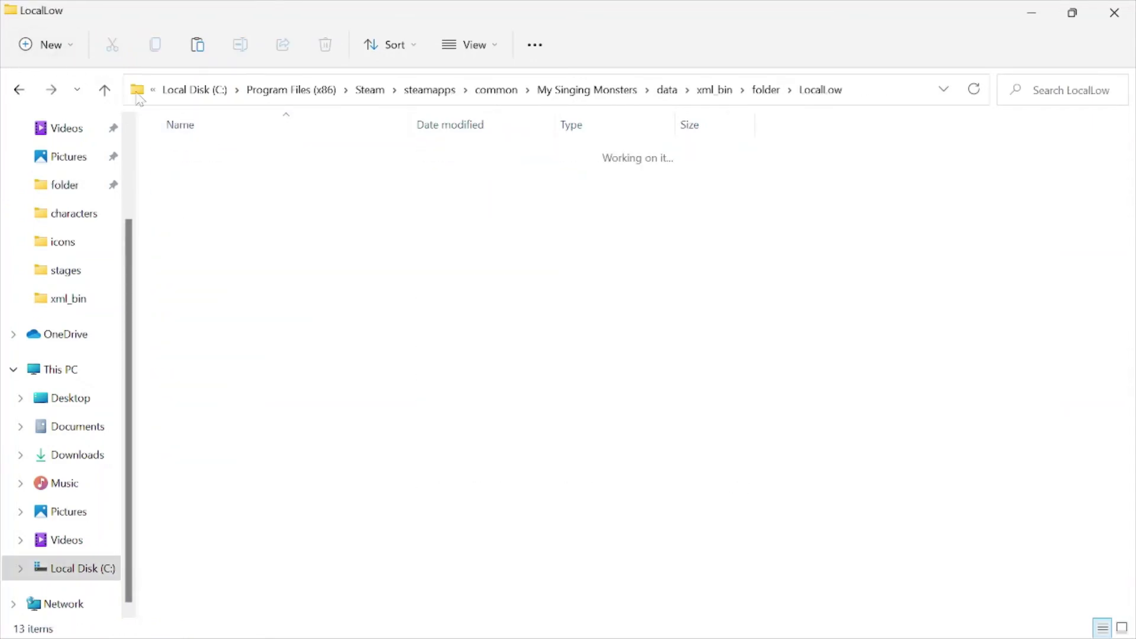
key("Down")
key("Return")
- Open the My Singing Monsters folder and the folder named 1 inside it
key("Down")
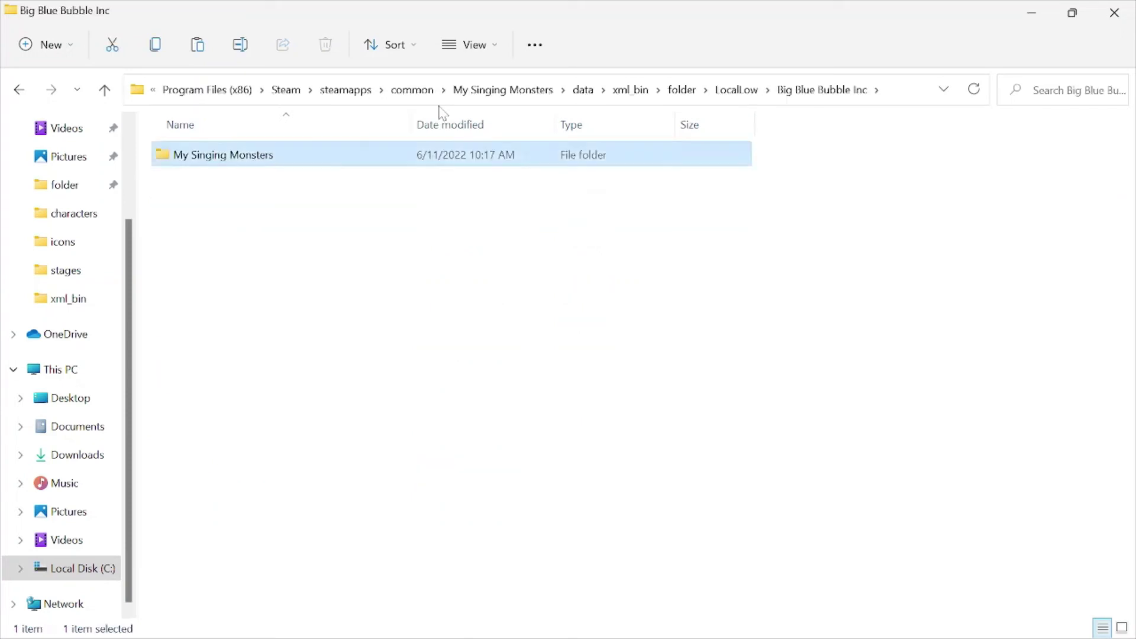
key("Return")
key("Down")
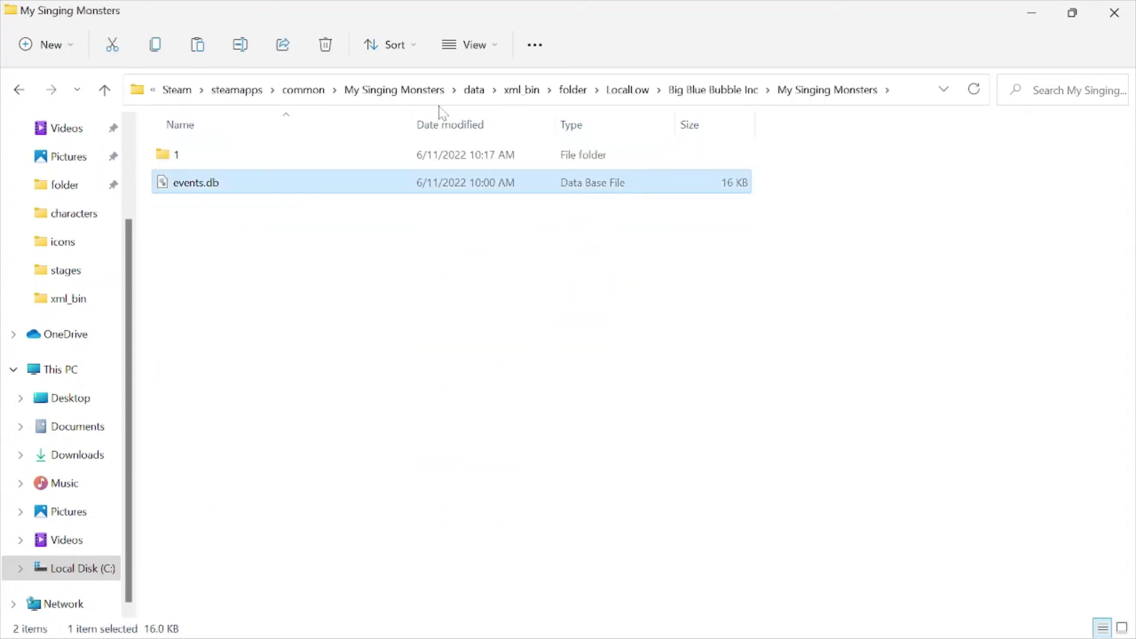
key("Up")
key("Return")
- Open the downloads folder and go into its xml_bin folder
key("Down")
key("Up")
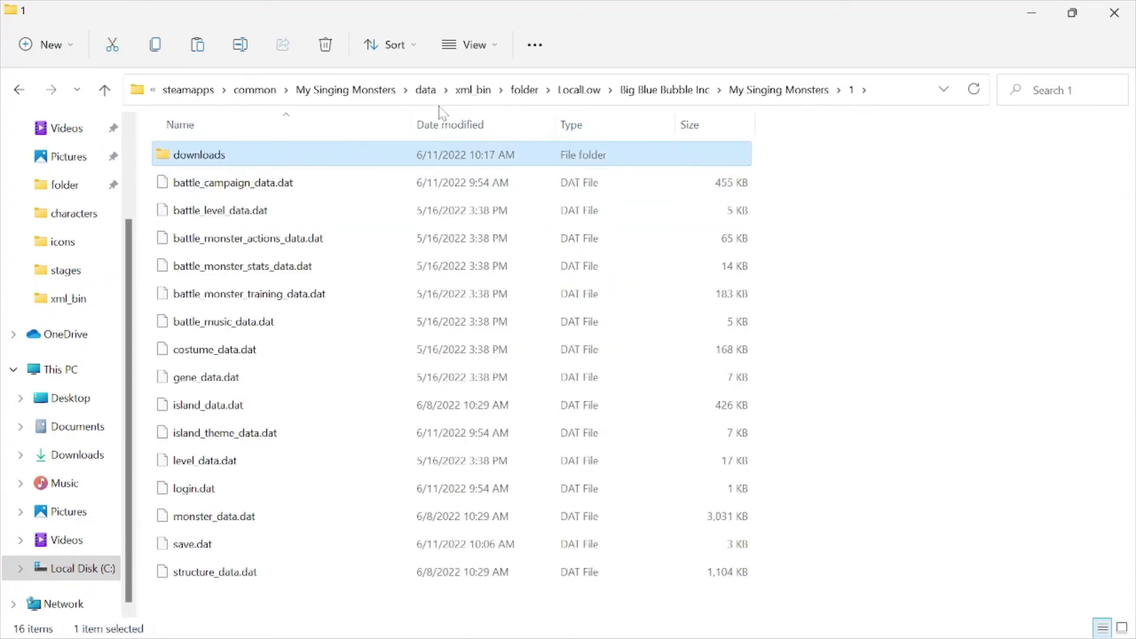
key("Return")
key("Down")
key("Down")
key("Down")
key("Down")
key("Down")
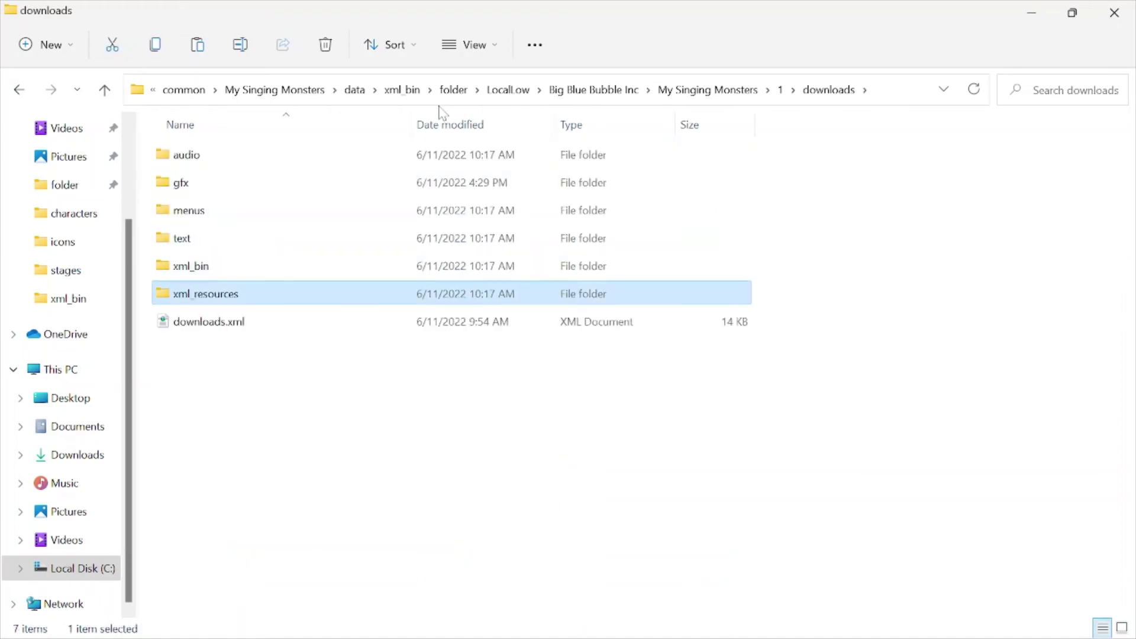
key("Up")
key("Return")
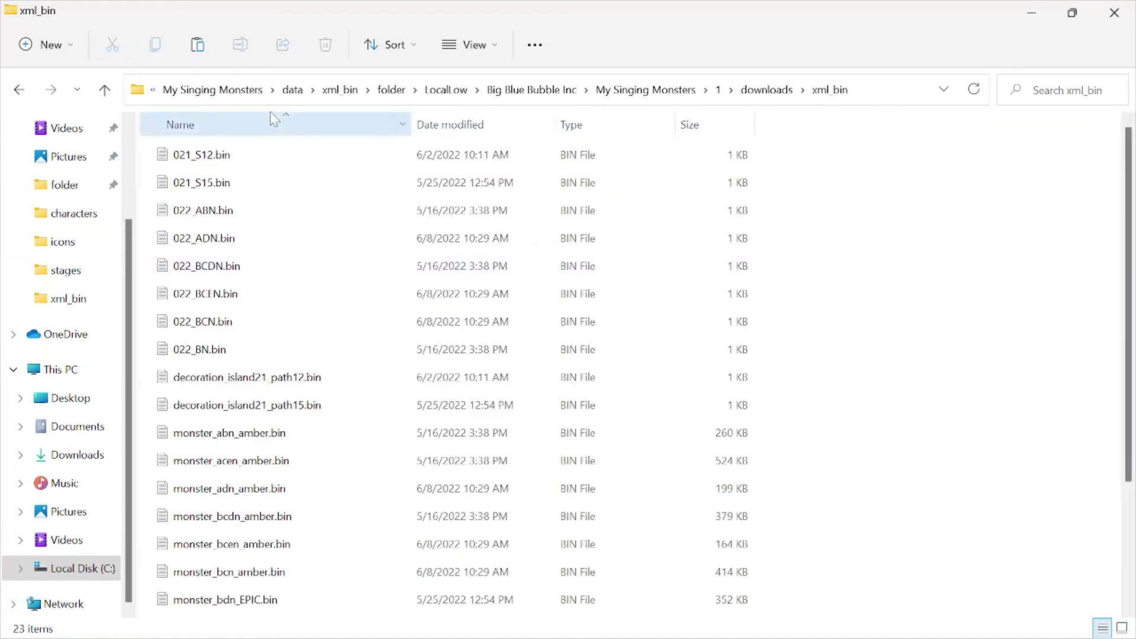
- Copy monster_bcen_amber.bin from xml_bin into the pinned folder named "folder"
left_click(246, 550)
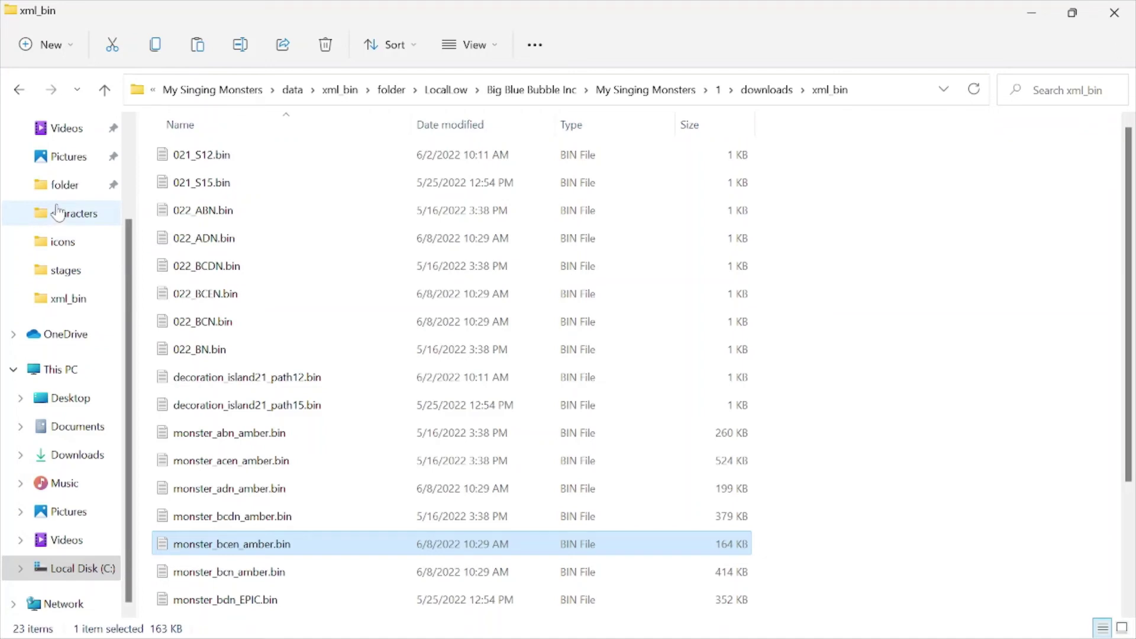
left_click(64, 188)
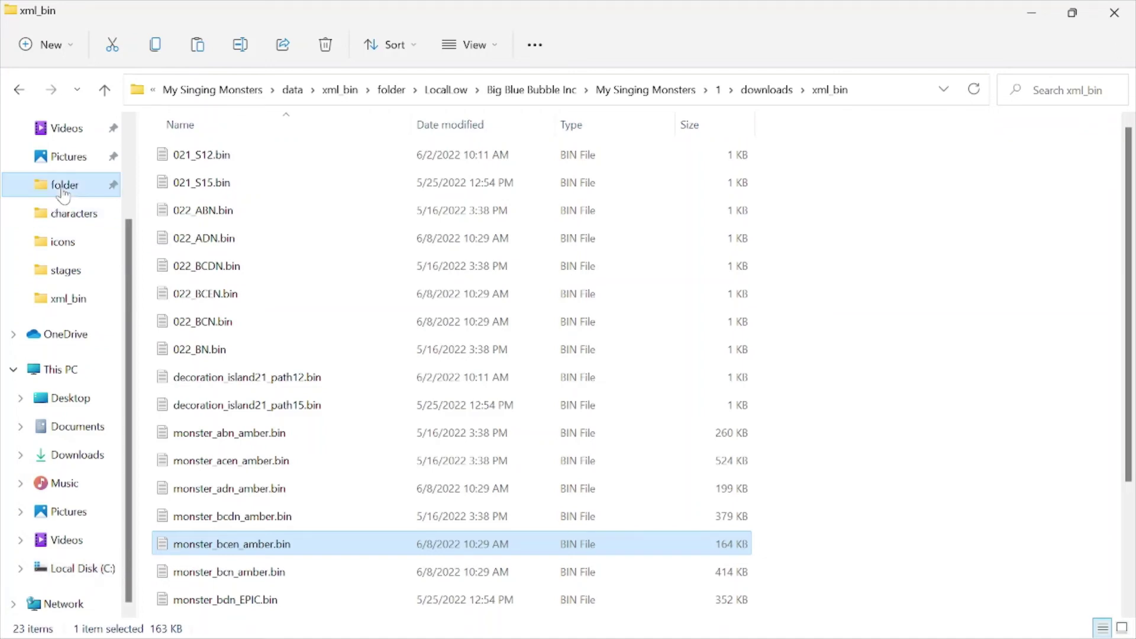
key("ctrl+v")
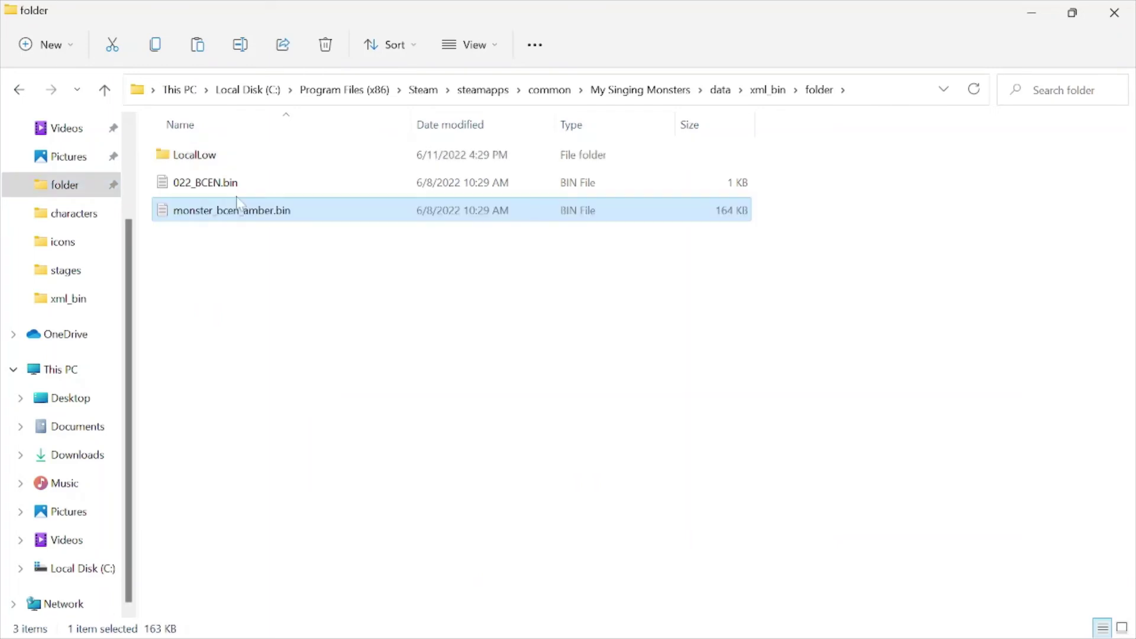
left_click(204, 187)
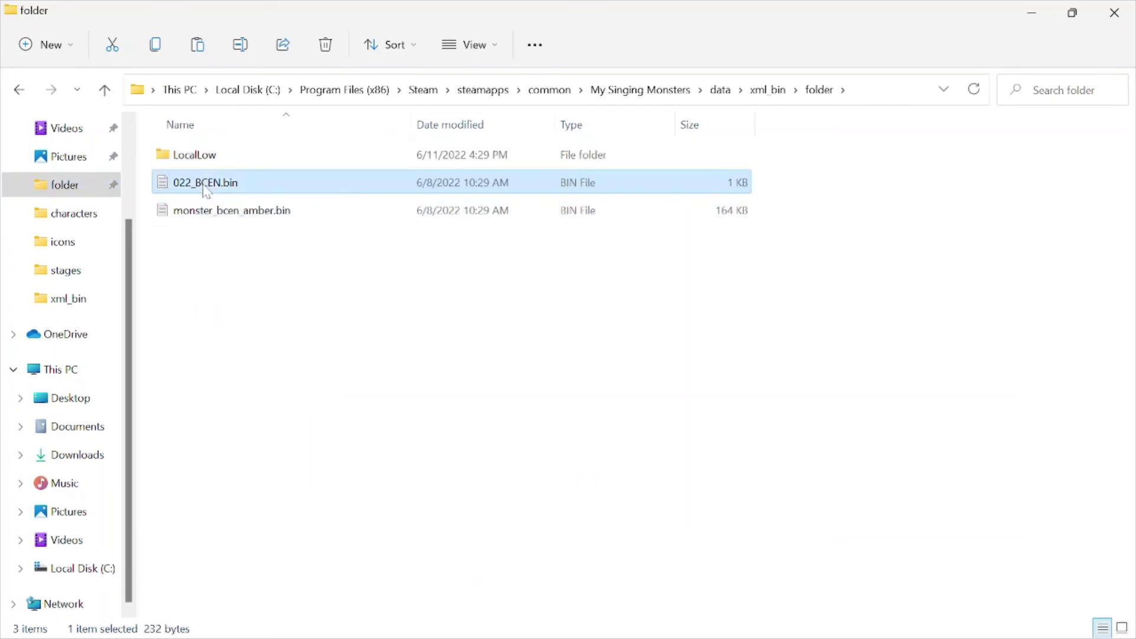
left_click(205, 188)
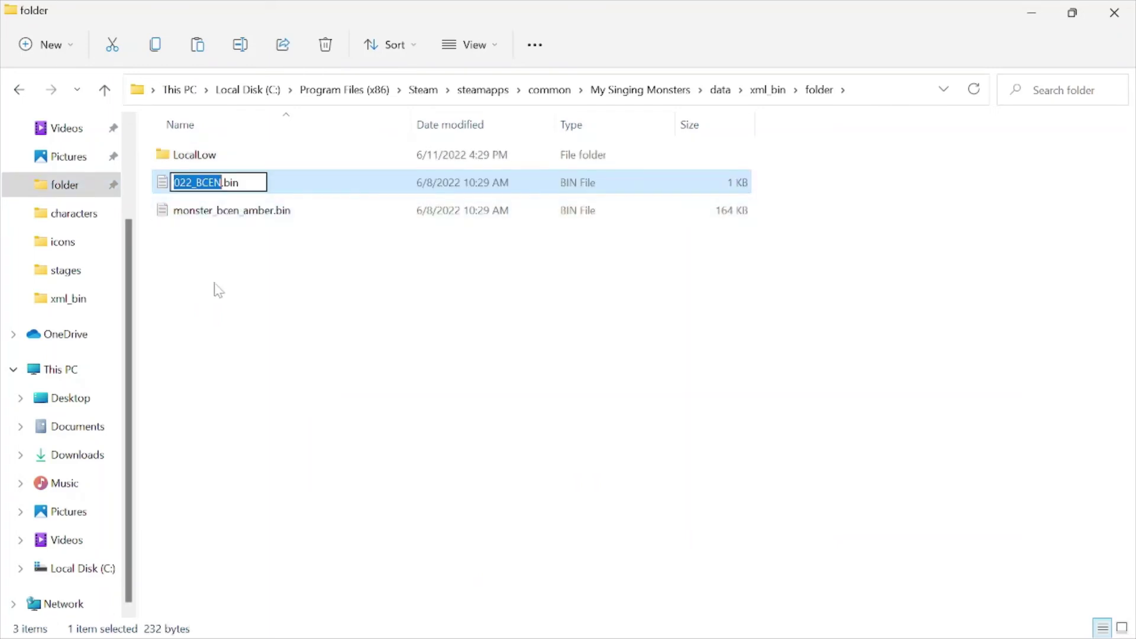
left_click(236, 365)
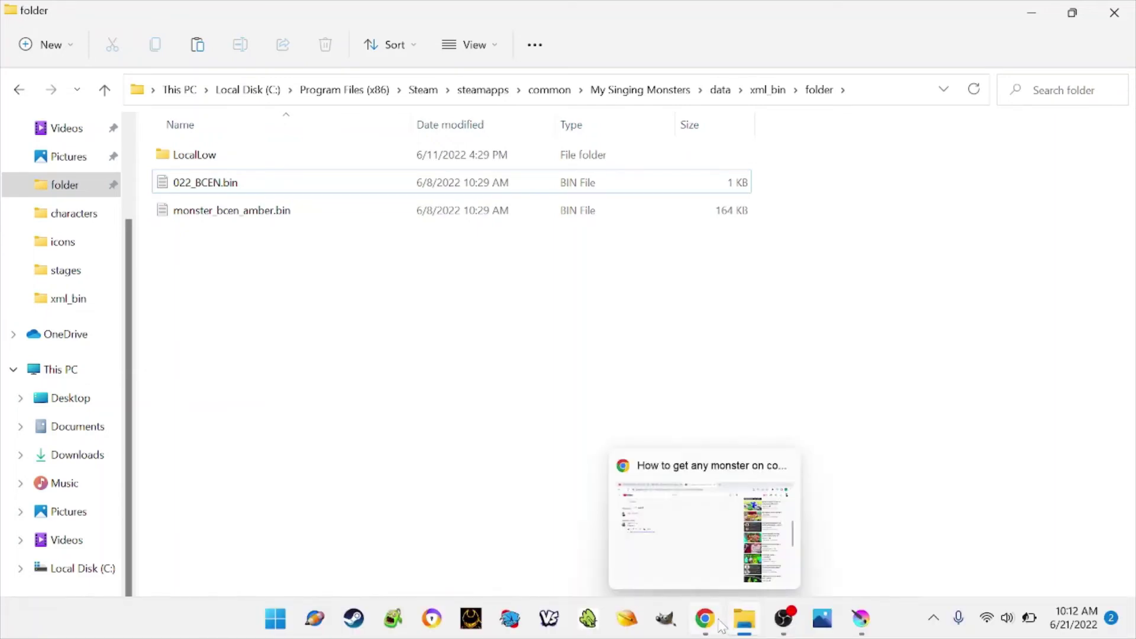
- Switch to Chrome and look up the Elements list on the My Singing Monsters Wiki page about element and island names in game files
left_click(715, 628)
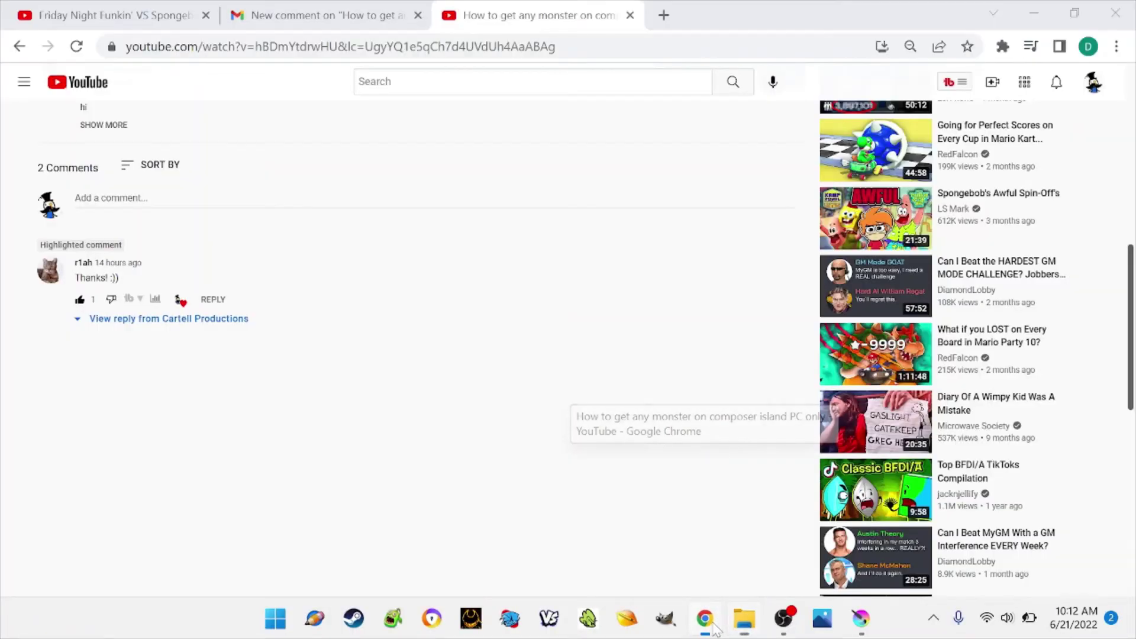
left_click(663, 16)
type("us")
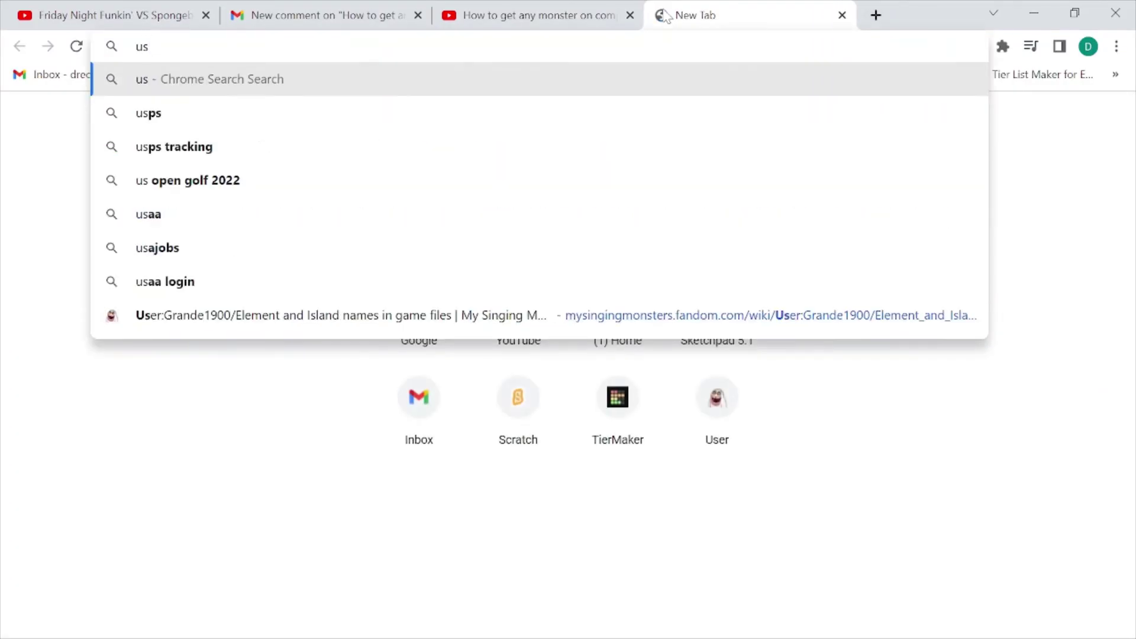
left_click(284, 322)
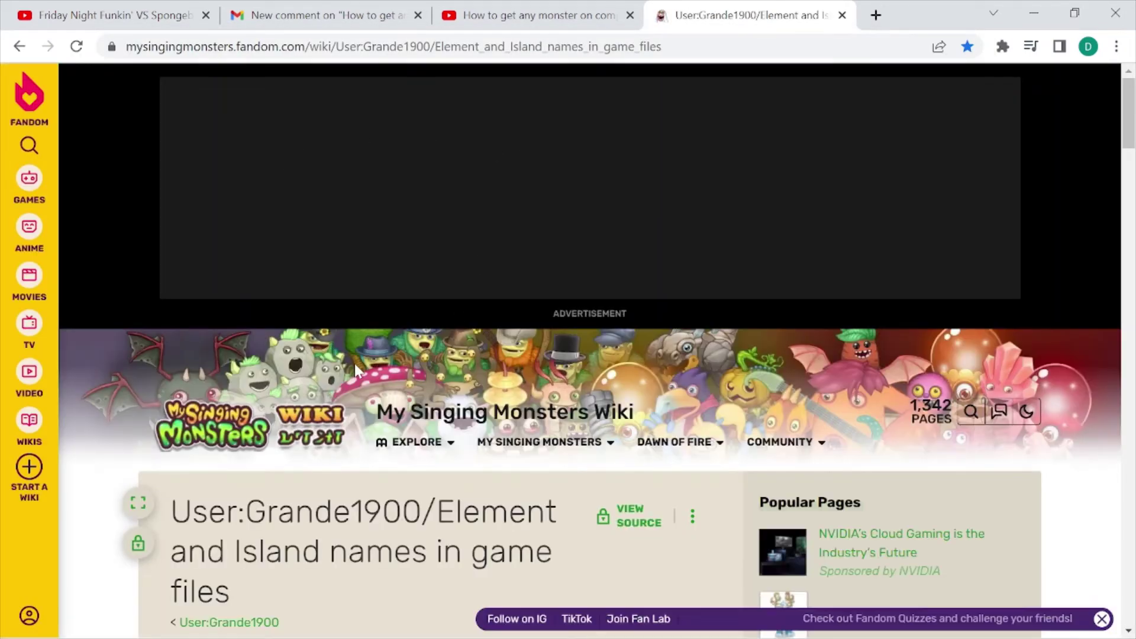
scroll(354, 372, "down", 10)
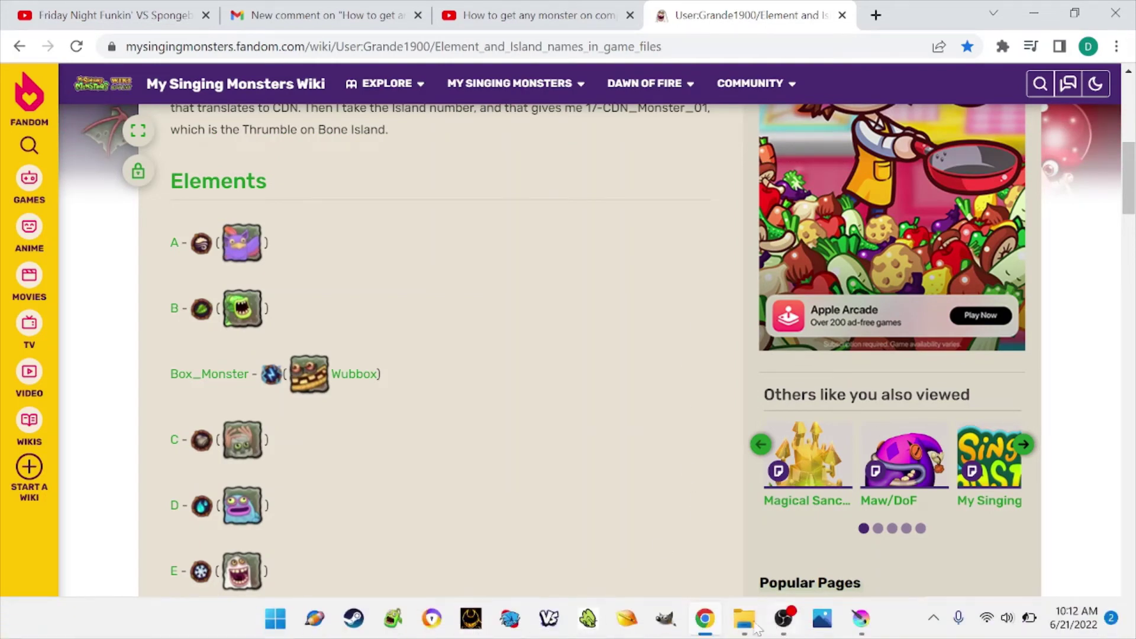
- Switch back to File Explorer and rename 022_BCEN.bin as 011_A, accepting the extension change
left_click(739, 622)
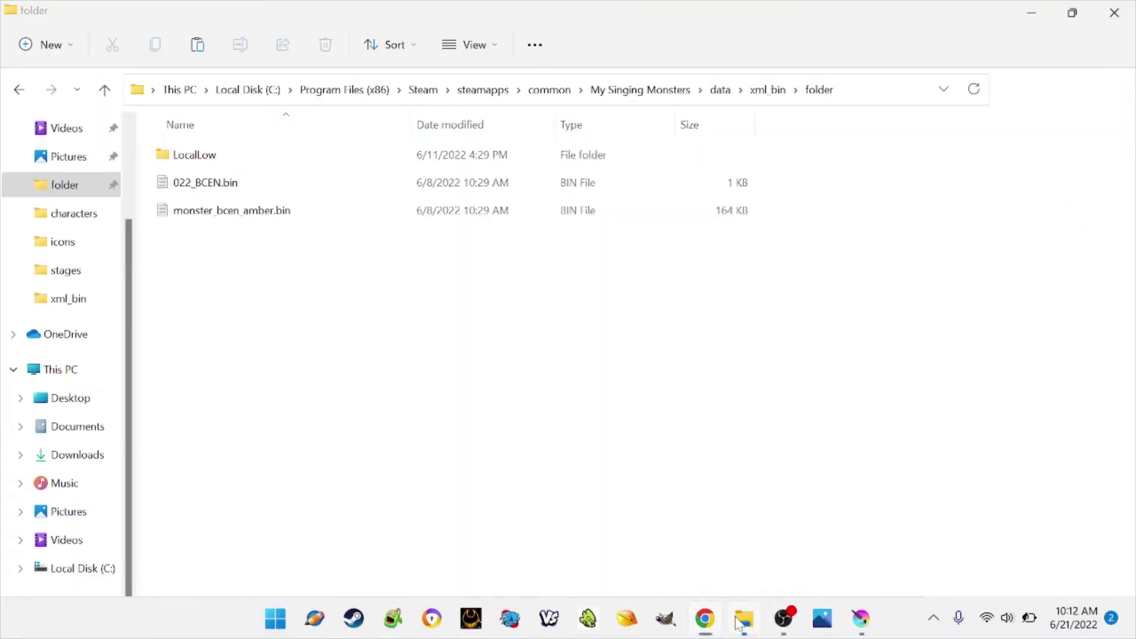
left_click(195, 155)
left_click(220, 184)
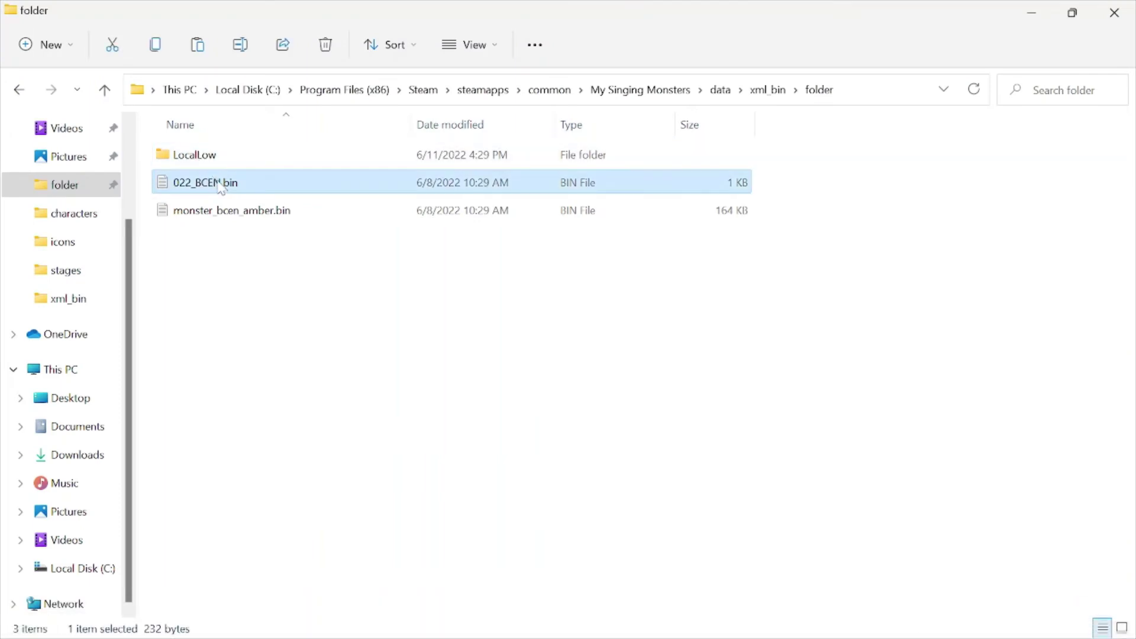
left_click(215, 181)
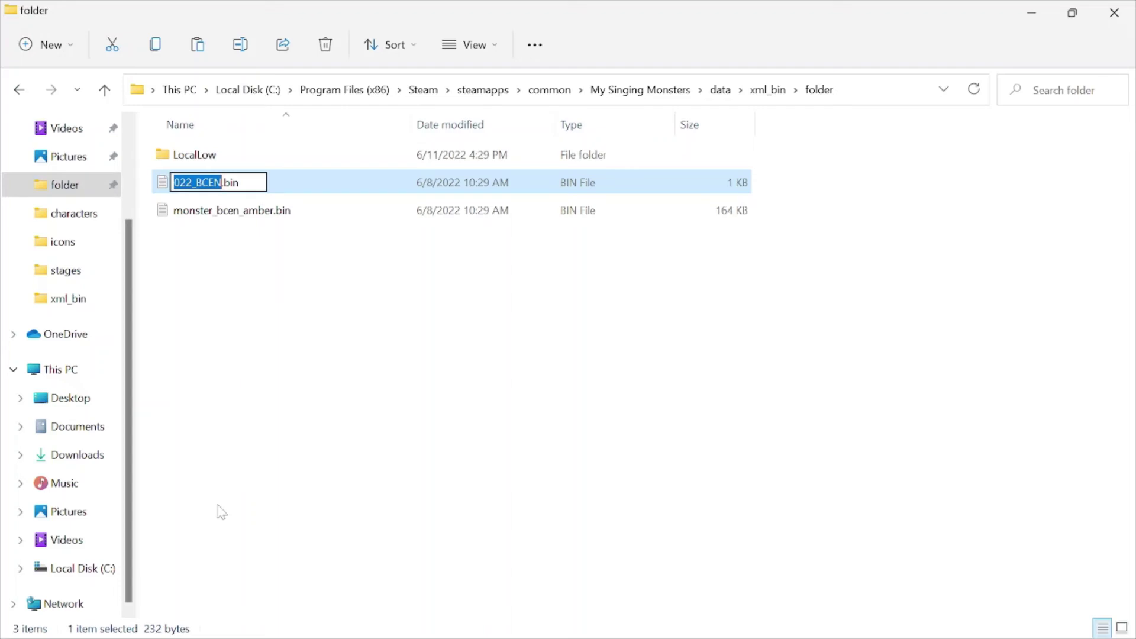
key("Right")
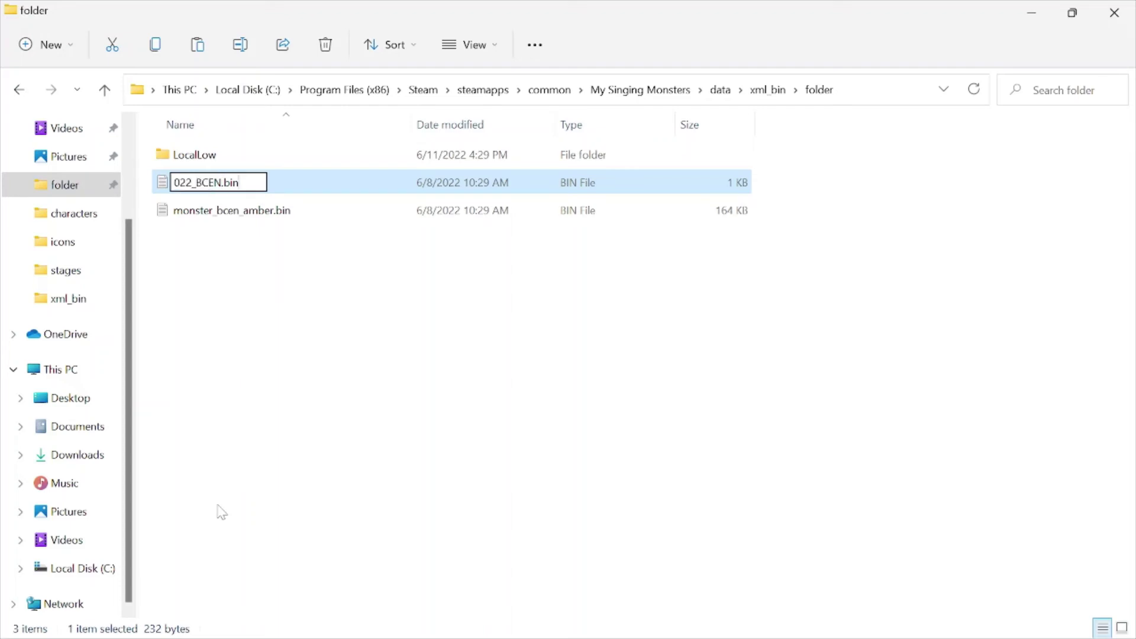
key("BackSpace")
key("BackSpace")
key("BackSpace")
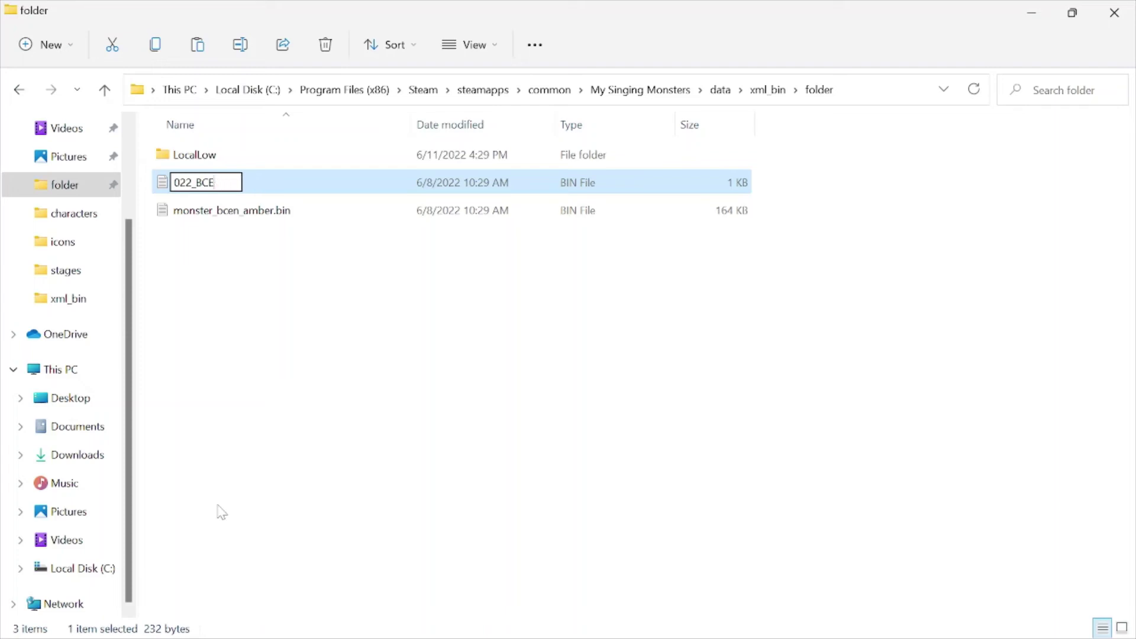
key("BackSpace")
key("BackSpace")
key("BackSpace")
key("BackSpace")
key("BackSpace")
key("BackSpace")
type("01")
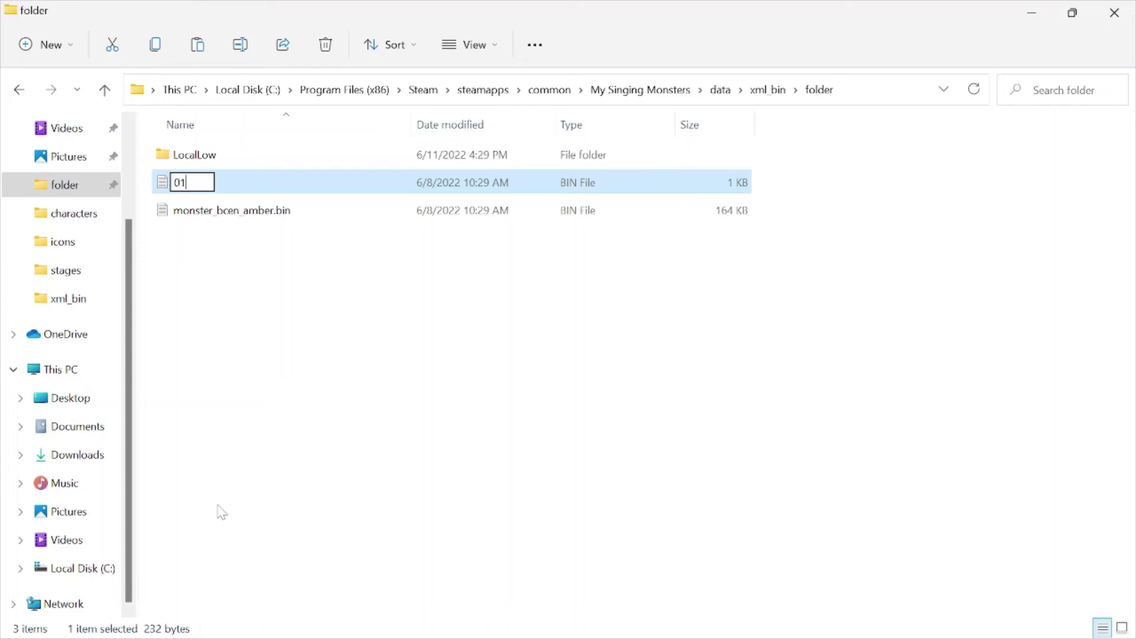
type("1_A")
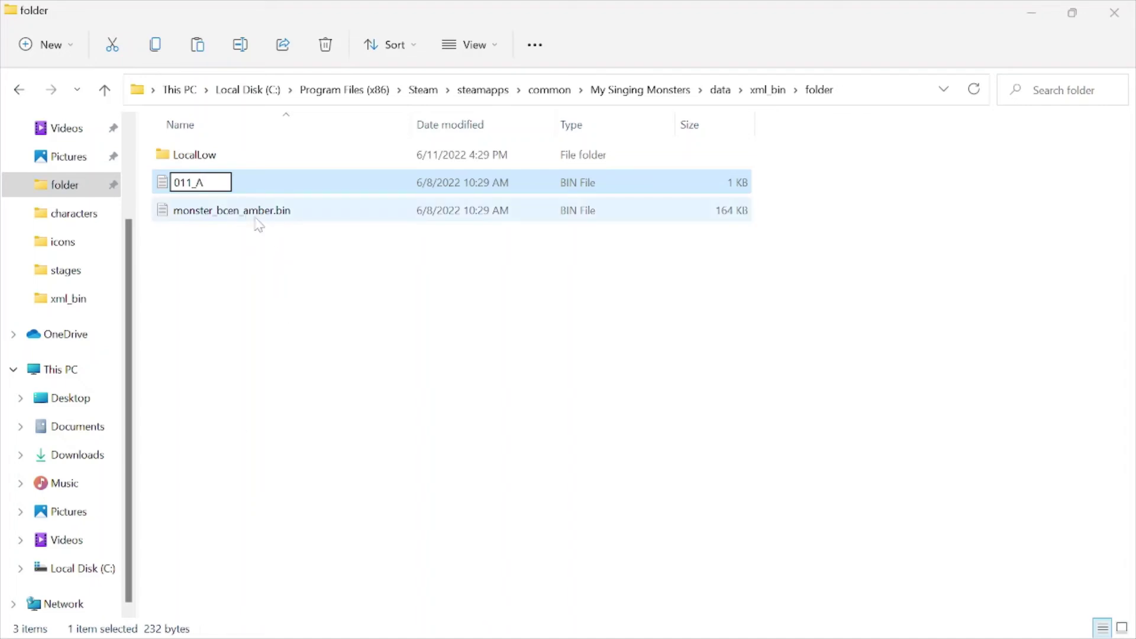
key("Return")
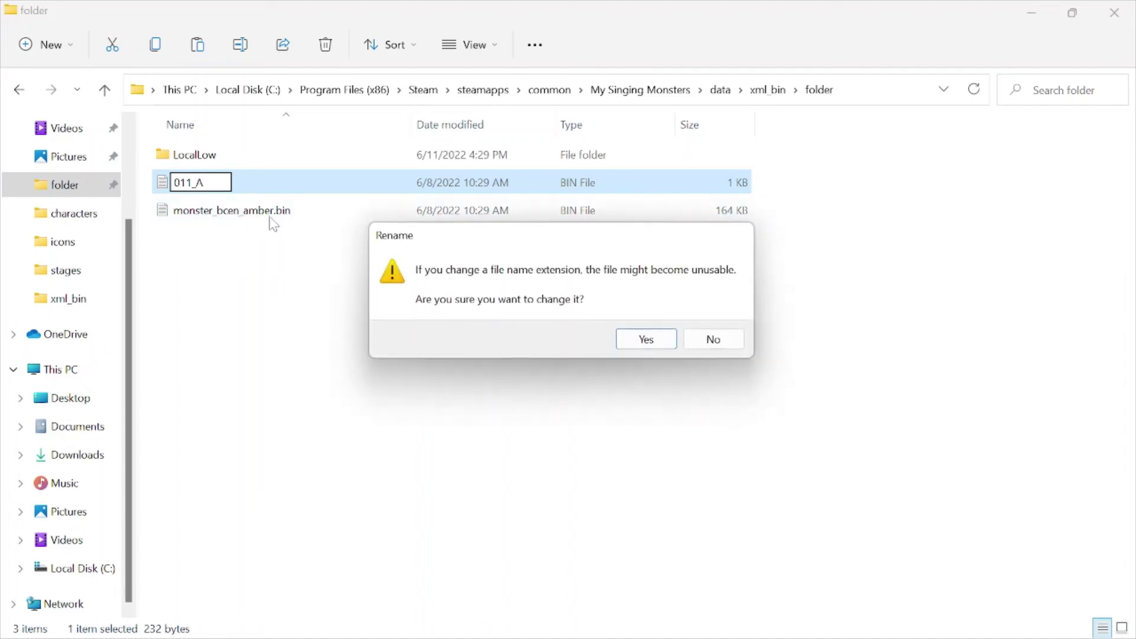
left_click(653, 347)
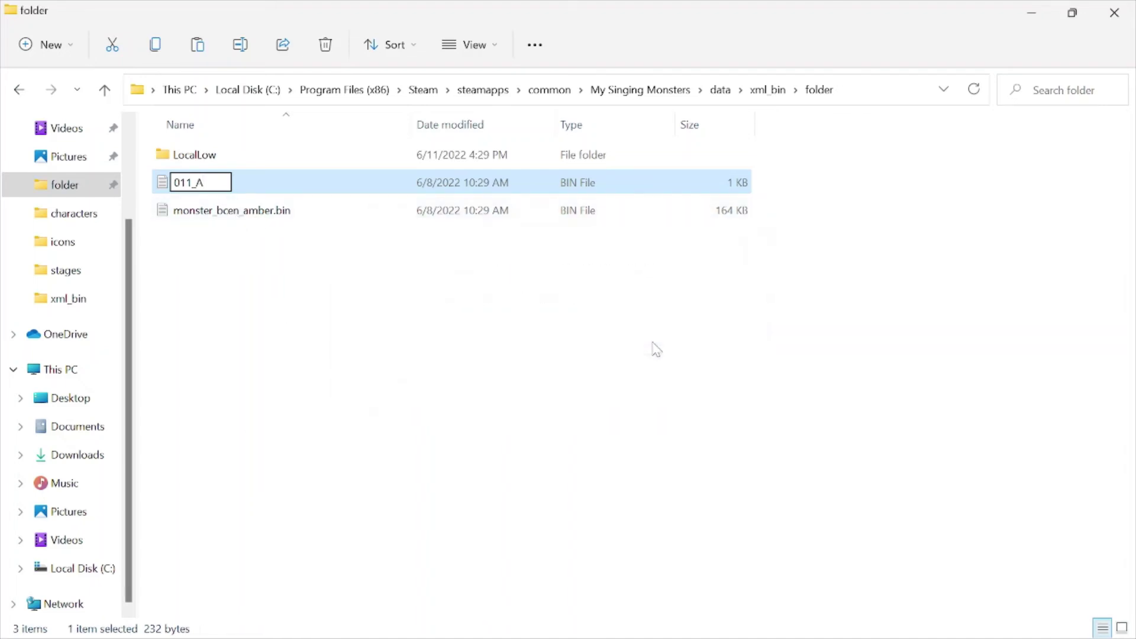
- Add the .bin extension to the renamed file so that its name is 011_A.bin
left_click(204, 183)
key("End")
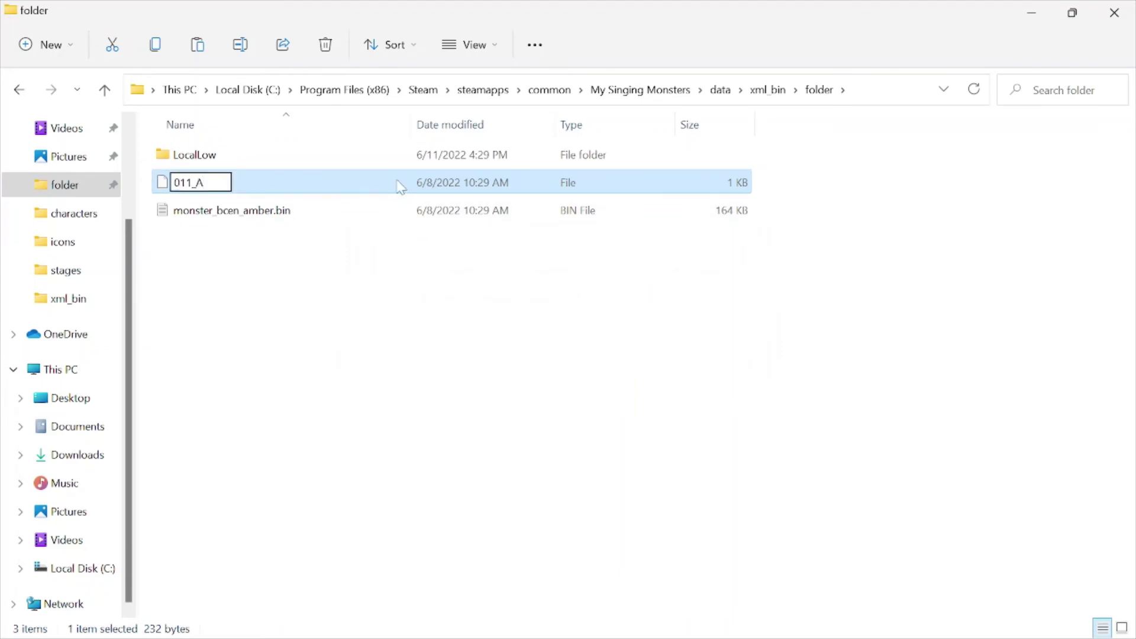
type(".bin")
key("Return")
left_click(319, 279)
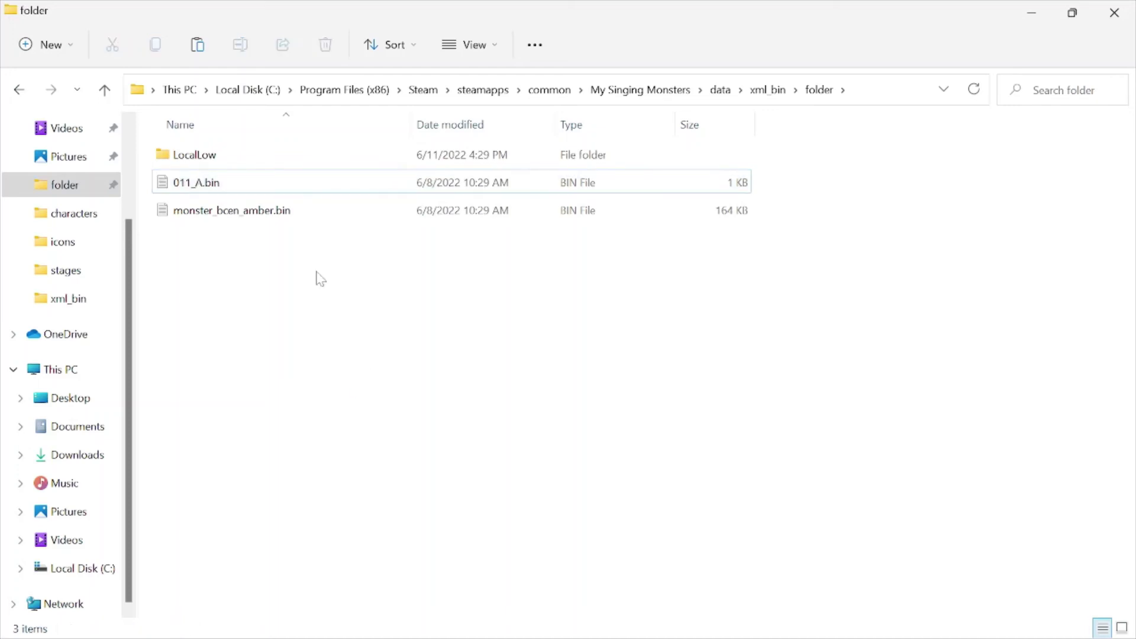
- Rename monster_bcen_amber.bin as monster_a_composer.bin
left_click(265, 215)
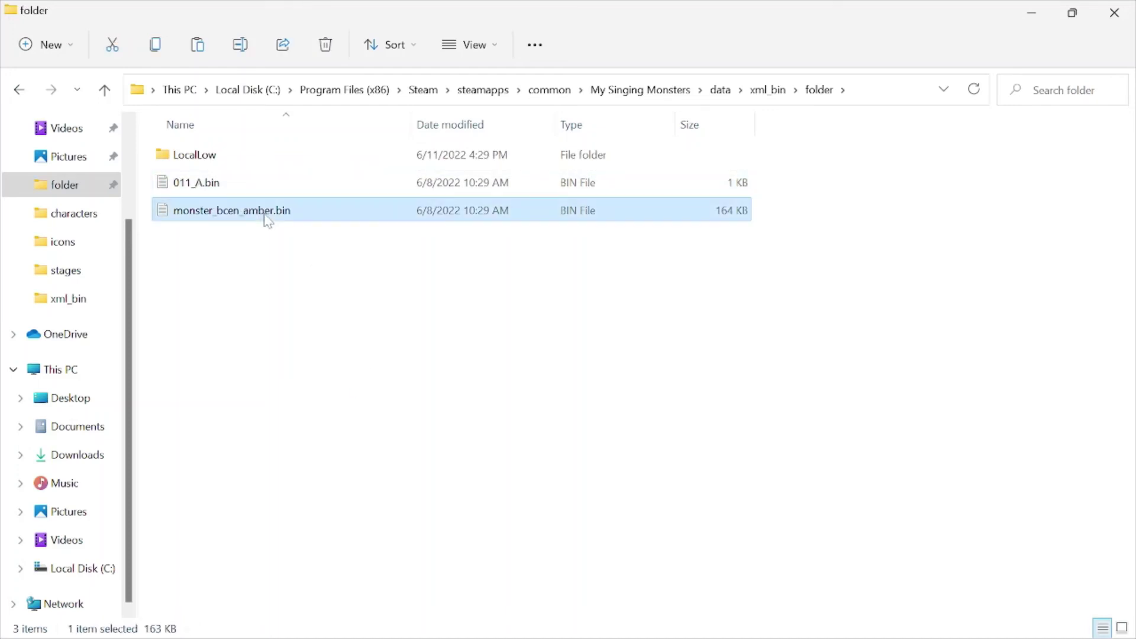
left_click(268, 213)
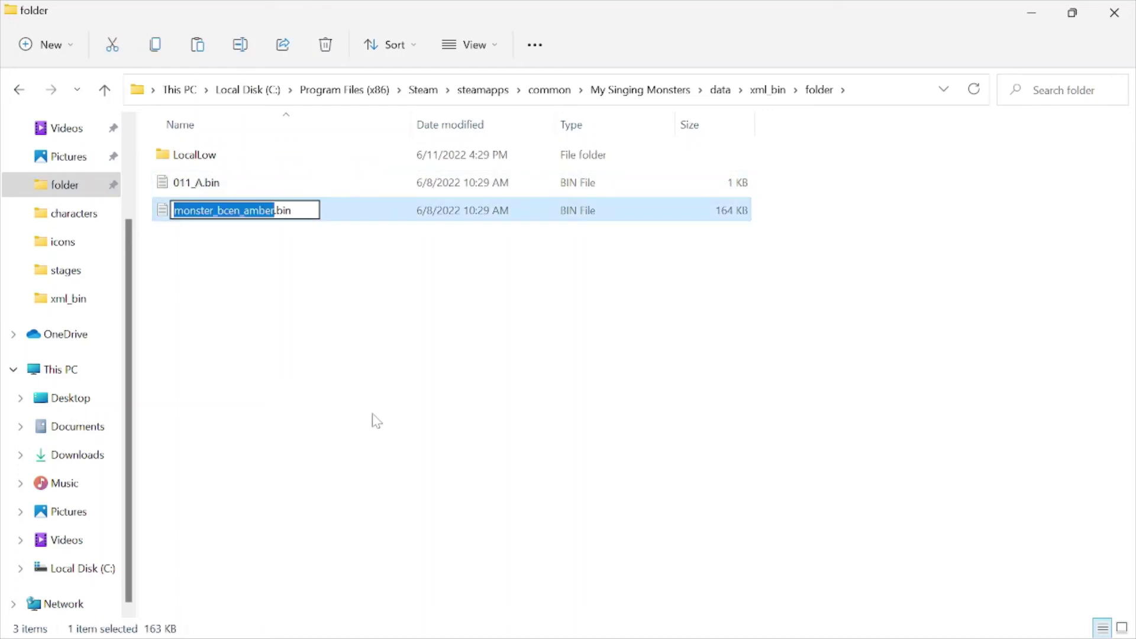
key("Right")
key("BackSpace")
key("BackSpace")
key("BackSpace")
key("BackSpace")
key("BackSpace")
key("BackSpace")
key("BackSpace")
key("BackSpace")
key("BackSpace")
key("BackSpace")
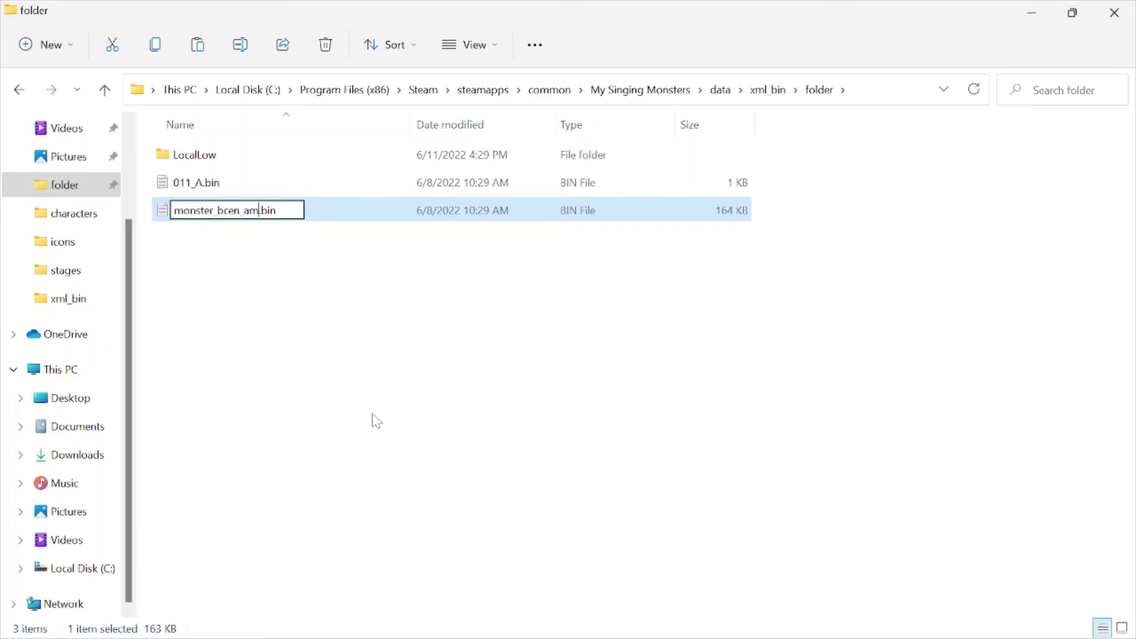
type("a")
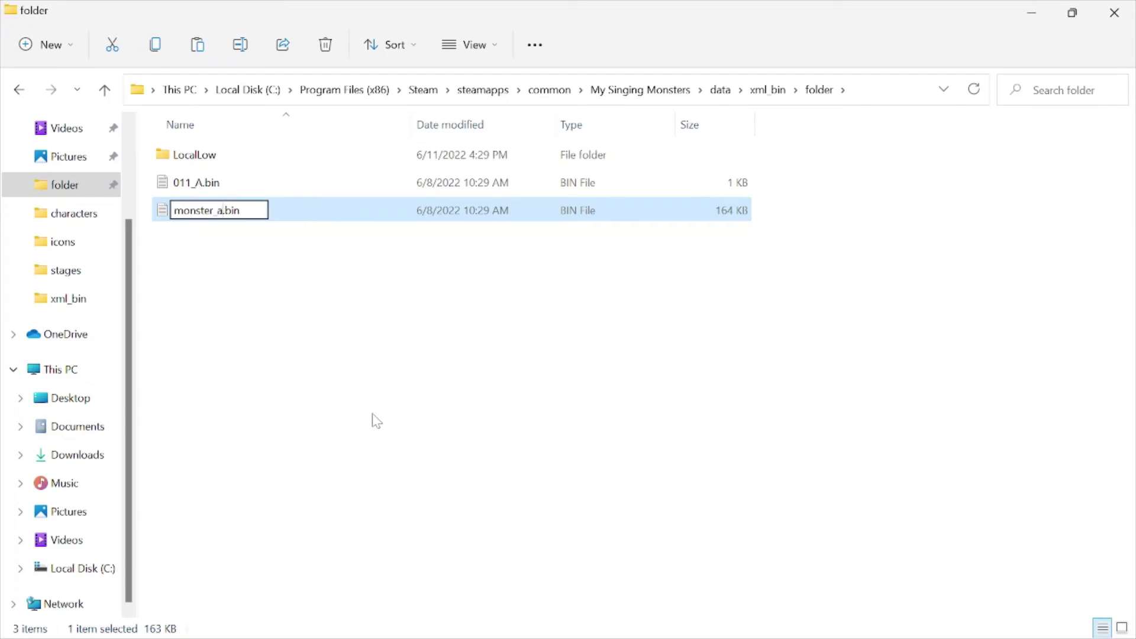
type("_")
type("composer")
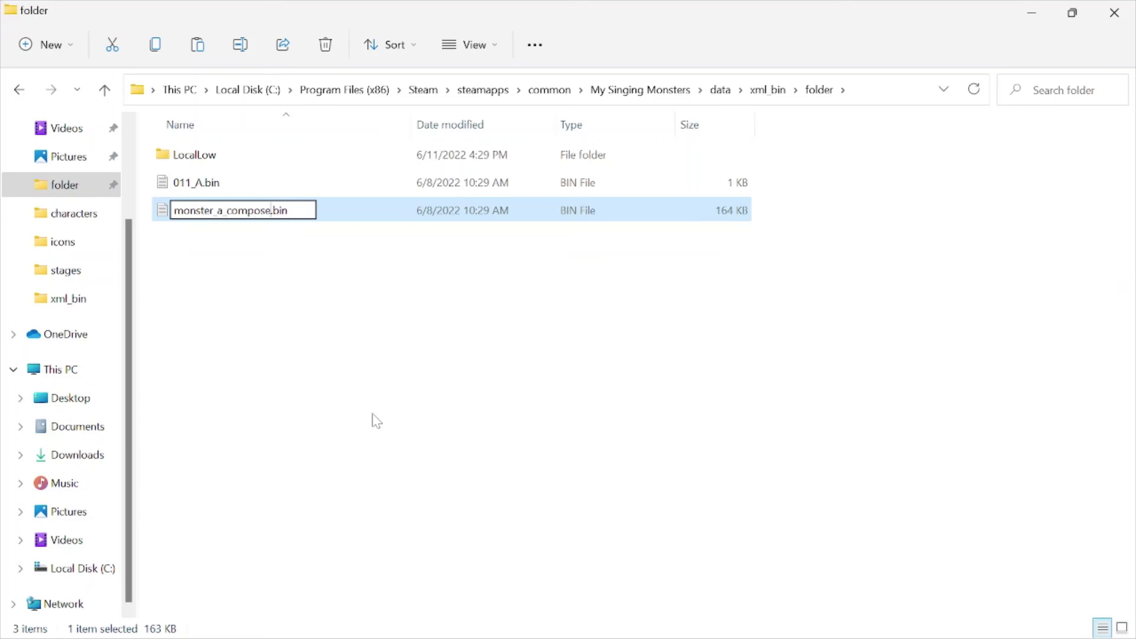
left_click(207, 244)
- Move 011_A.bin and monster_a_composer.bin up into the game's data xml_bin folder, replacing the files with the same names
left_click_drag(201, 283, 769, 90)
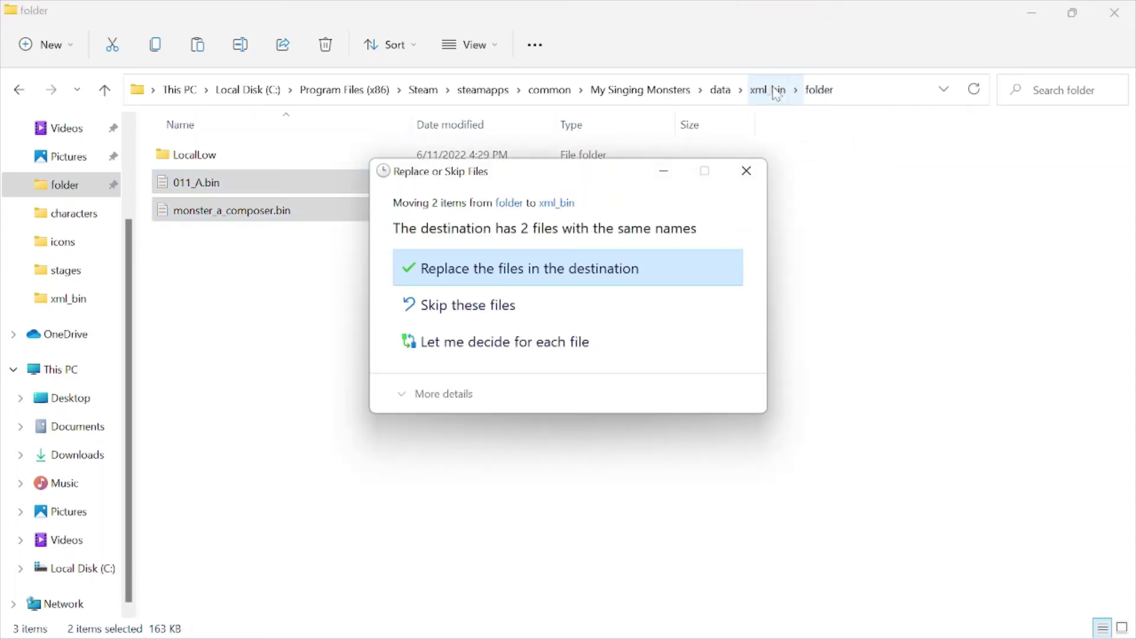
left_click(514, 284)
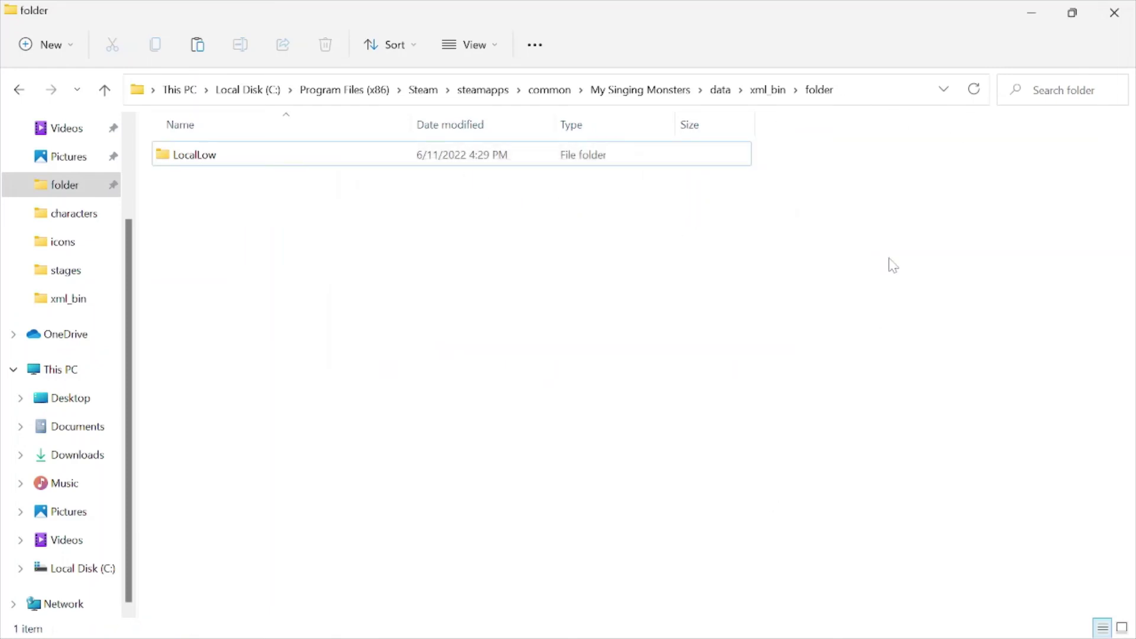
- Switch to My Singing Monsters by launching the game, and dismiss the limited sale offer
mouse_move(515, 635)
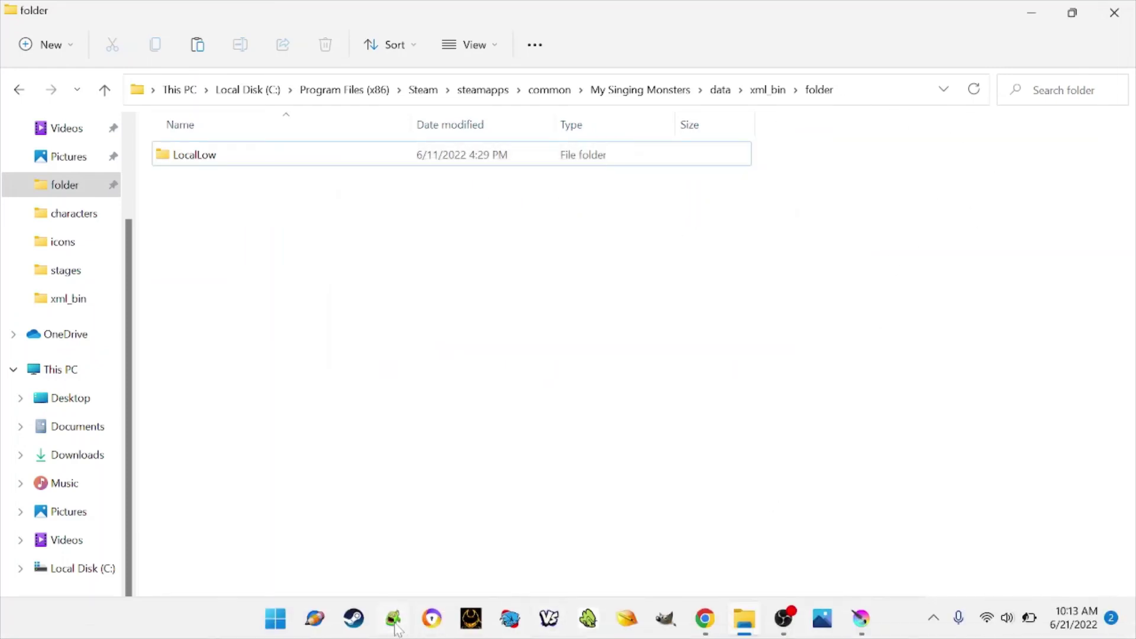
left_click(394, 621)
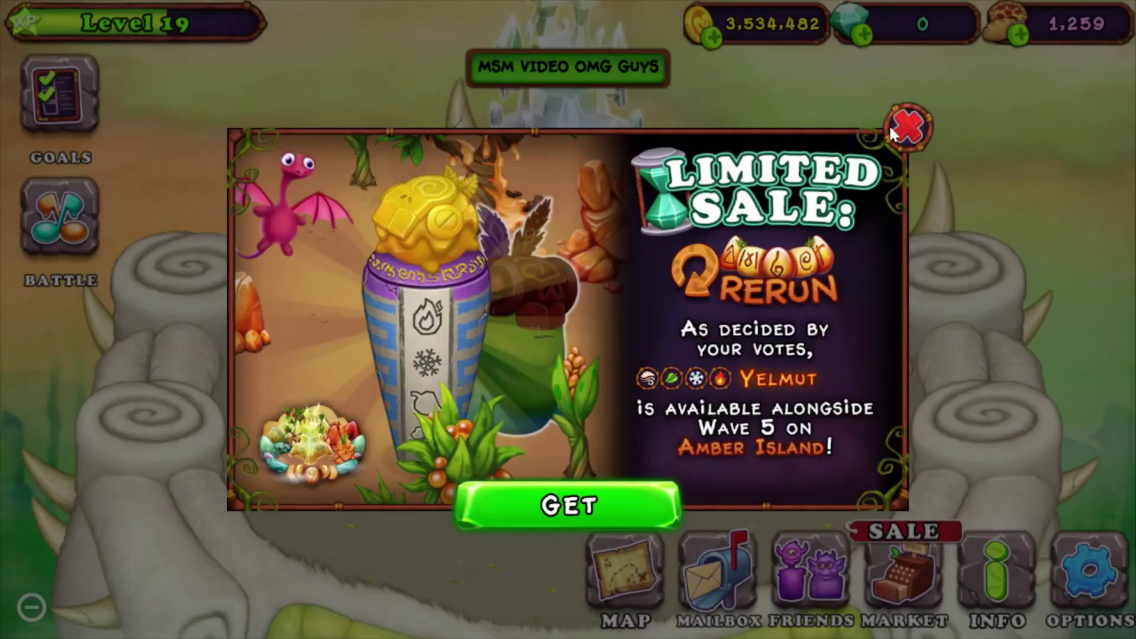
left_click(892, 130)
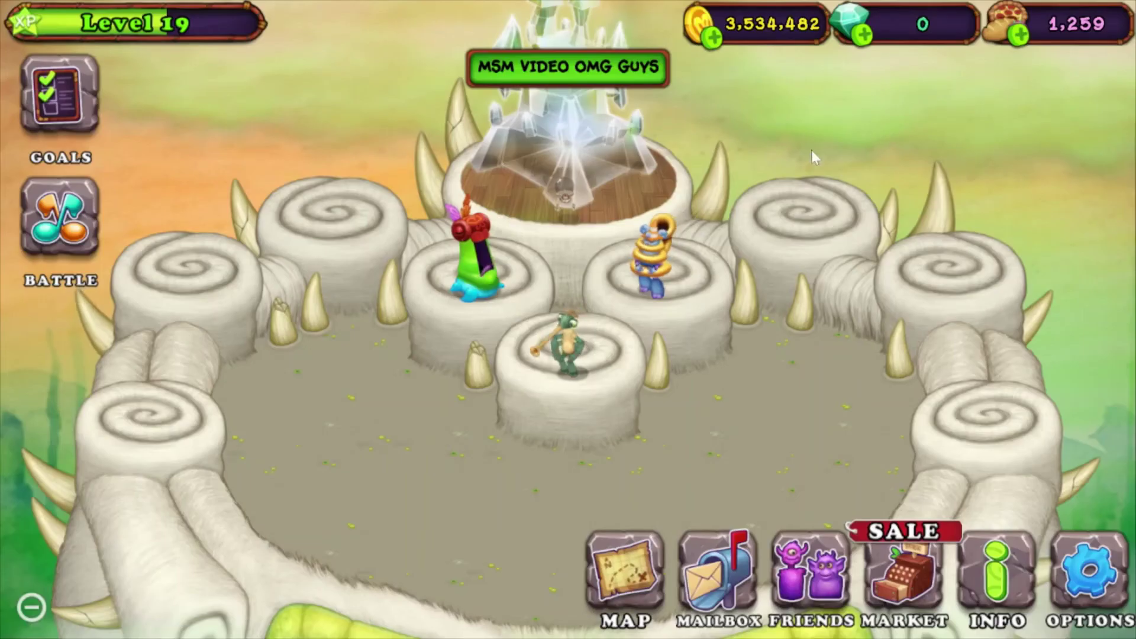
- Mute the monsters Swanton, Iggy and Thwomp on the island and deselect the last one
left_click(656, 260)
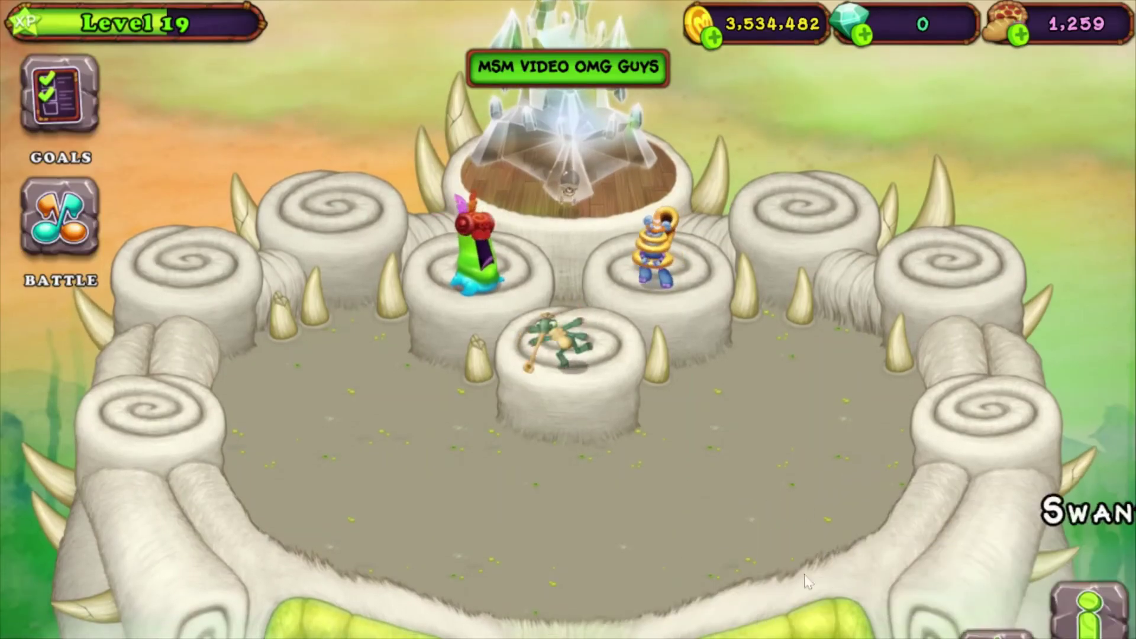
left_click(717, 562)
left_click(559, 371)
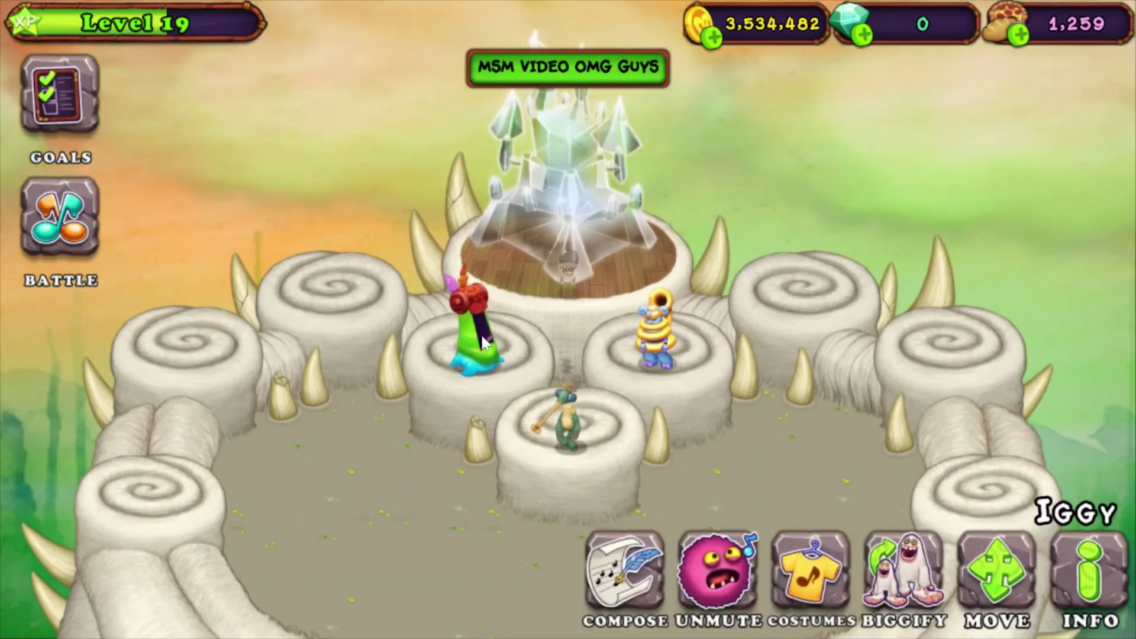
left_click(642, 404)
left_click(740, 574)
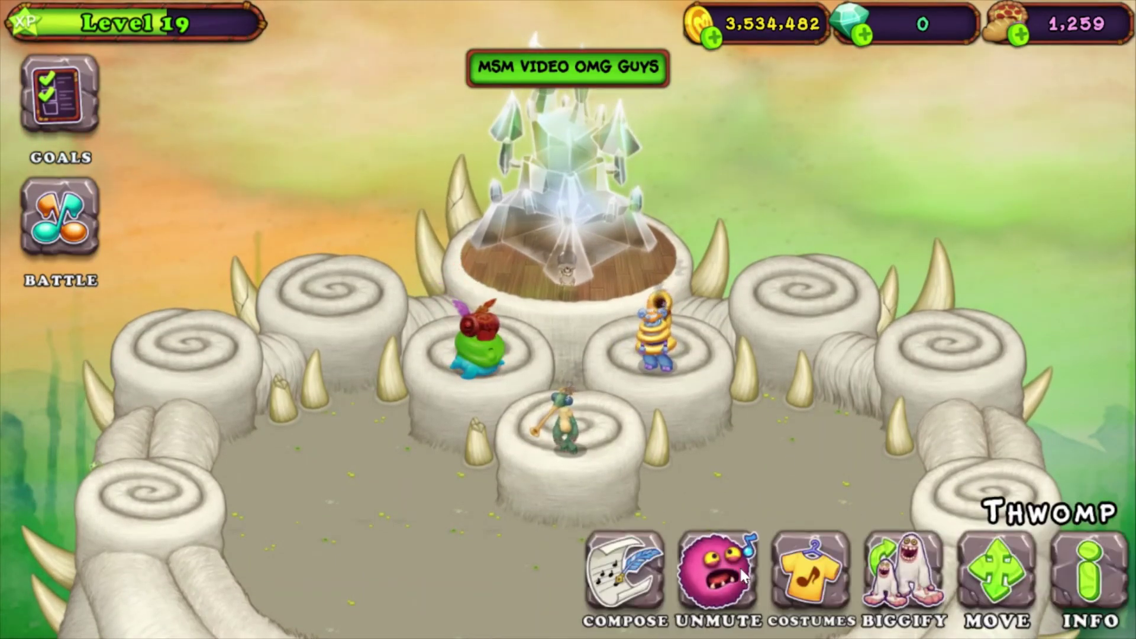
left_click(762, 407)
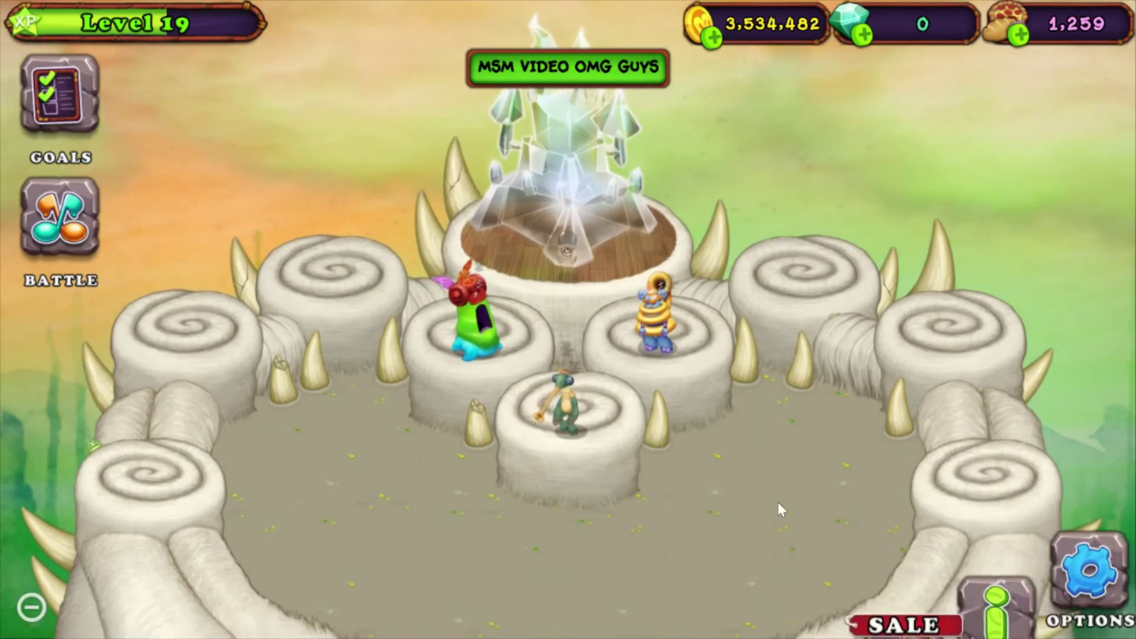
- Buy a Tweedle for 2,000 coins from the market and place it on the ground in front of the front pedestal
left_click(896, 556)
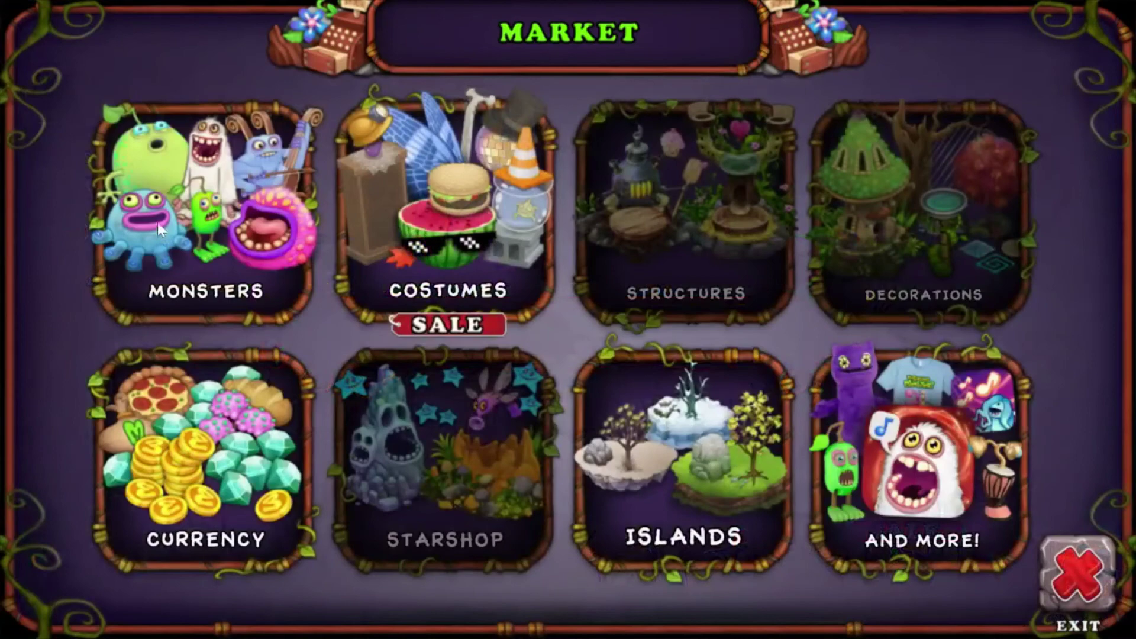
left_click(159, 225)
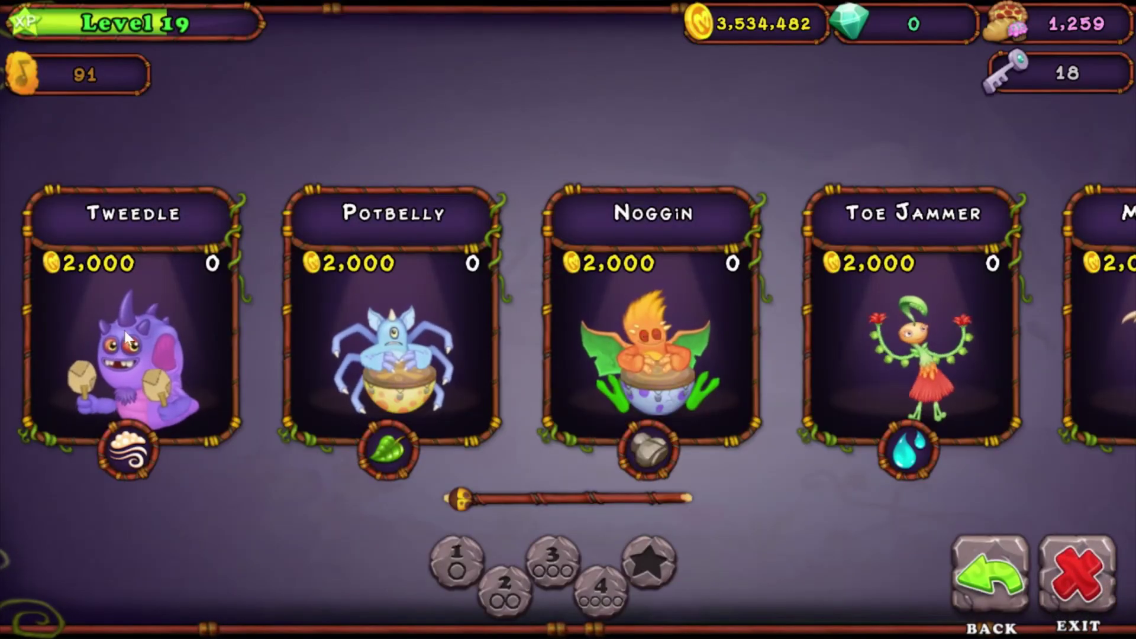
left_click(98, 345)
left_click(608, 511)
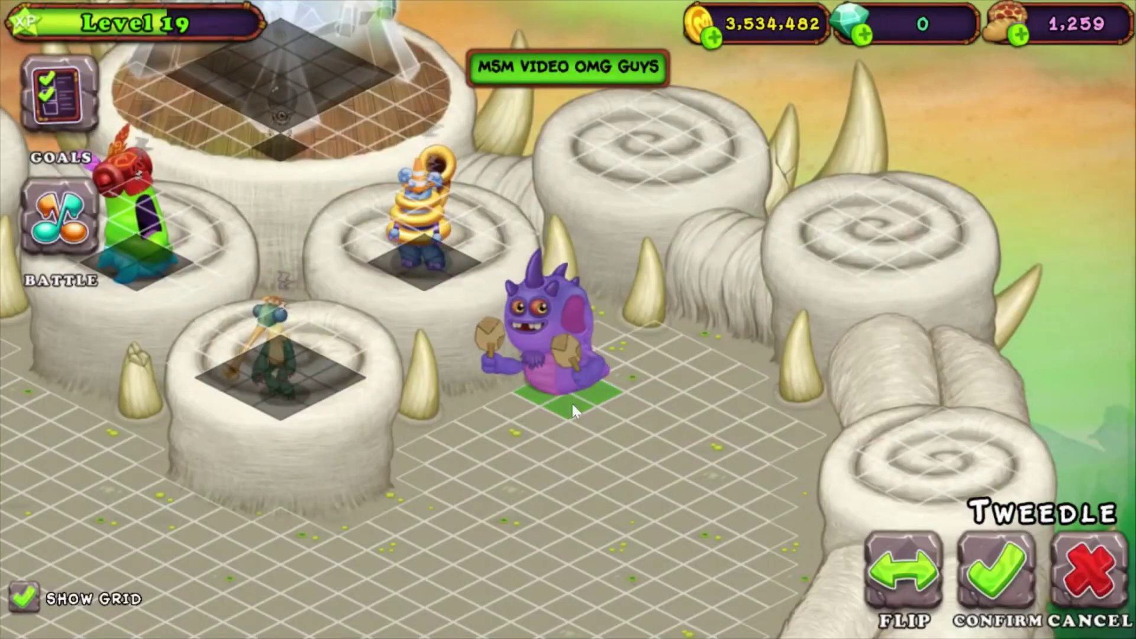
left_click_drag(541, 331, 260, 568)
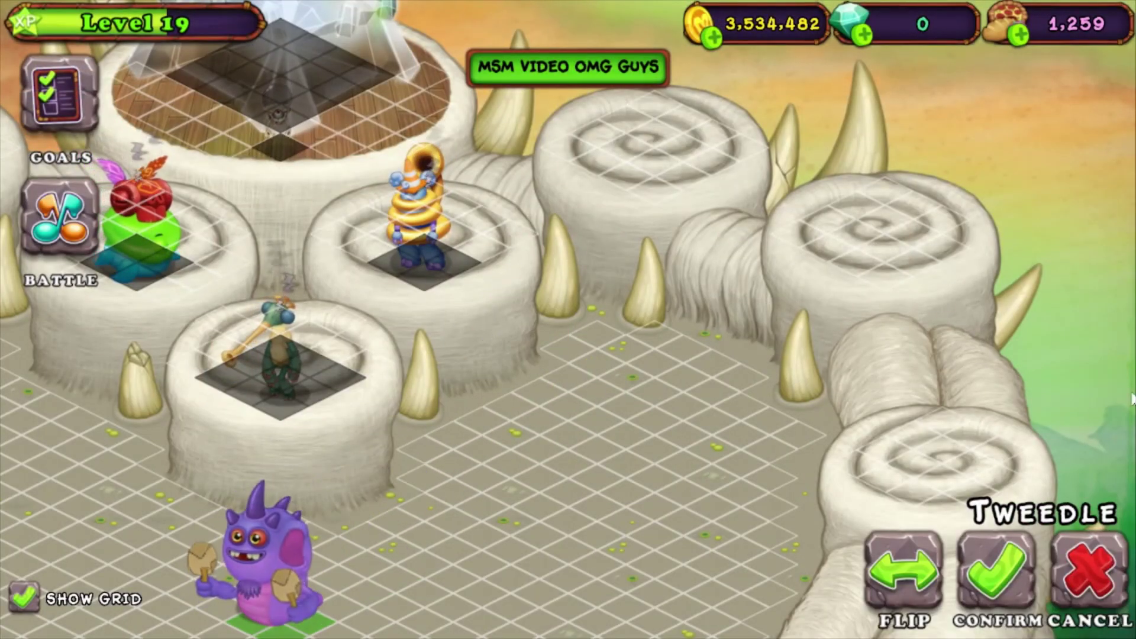
left_click(984, 562)
- Open the composer for the new Tweedle, set the accidentals to sharps and place a top-row note at the start of measure 1
left_click(292, 544)
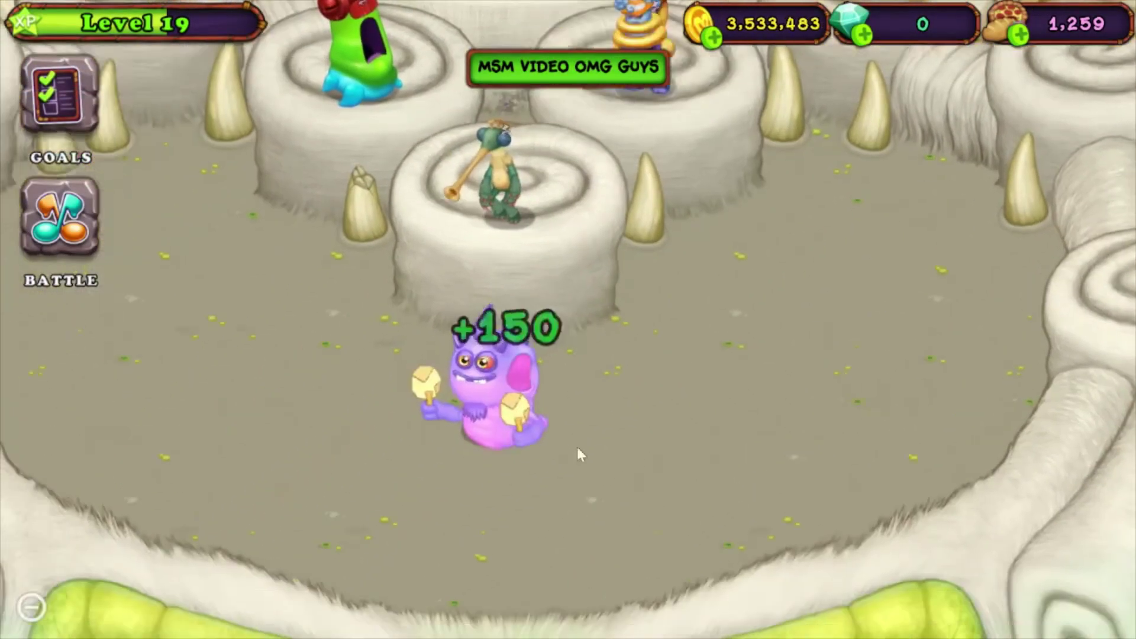
left_click(626, 579)
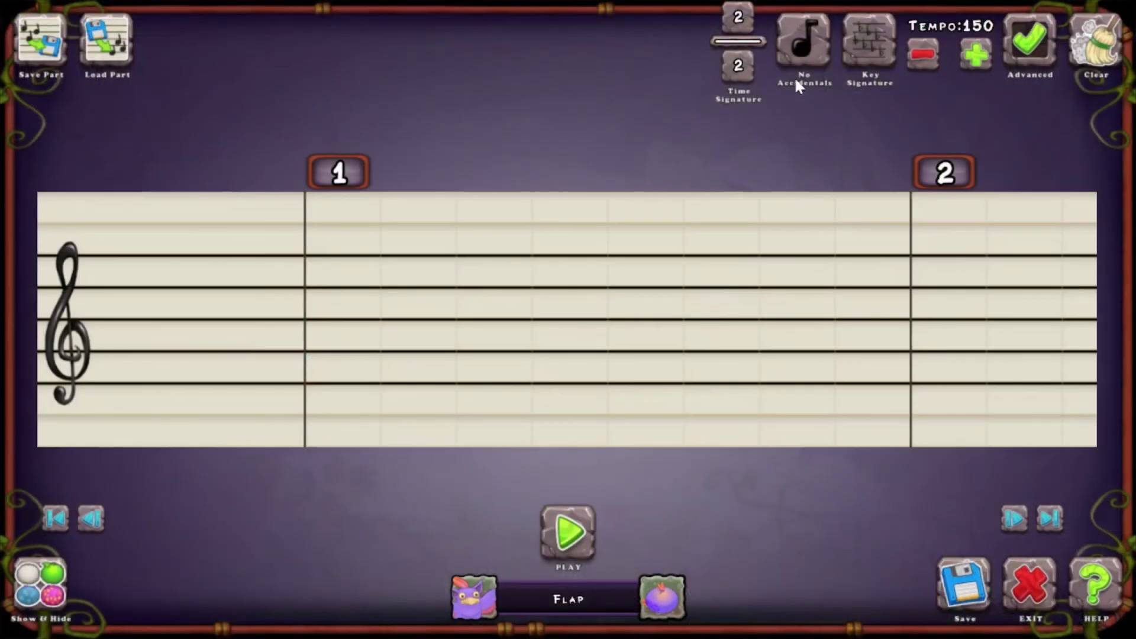
left_click(790, 34)
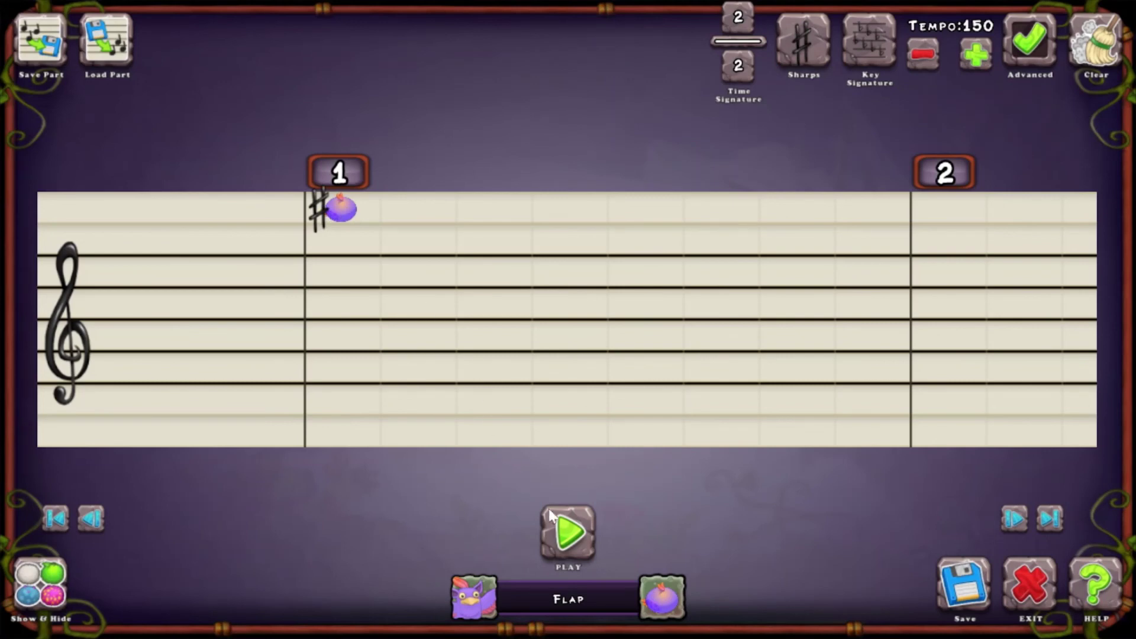
- Play back the composed part, look through the list of monsters that can be shown, and play the part again
left_click(564, 538)
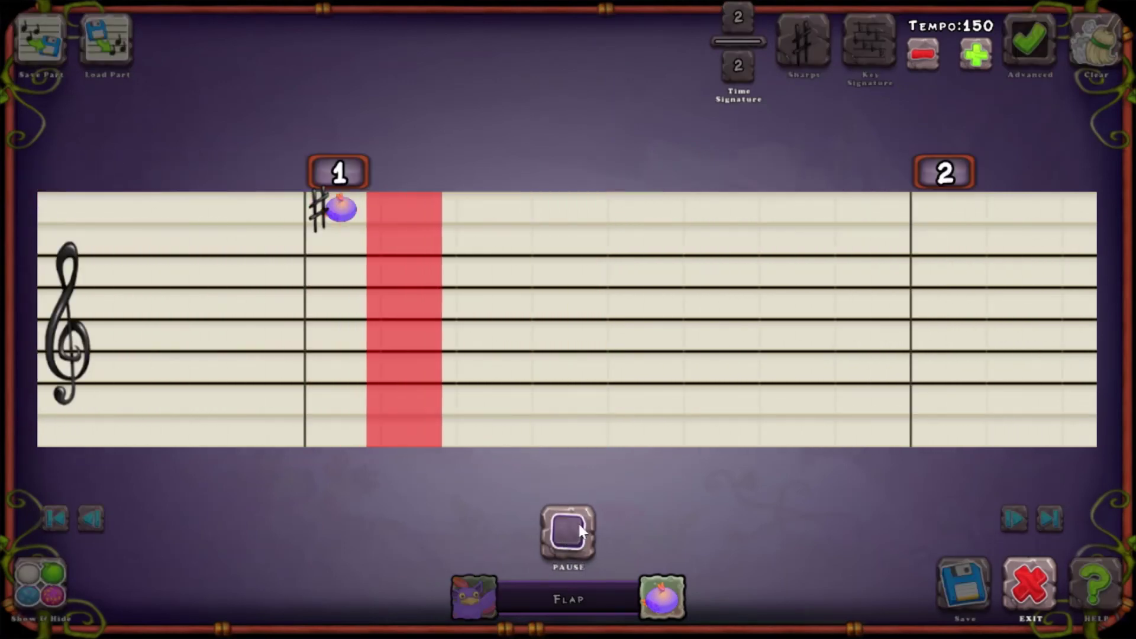
left_click(577, 520)
left_click(39, 583)
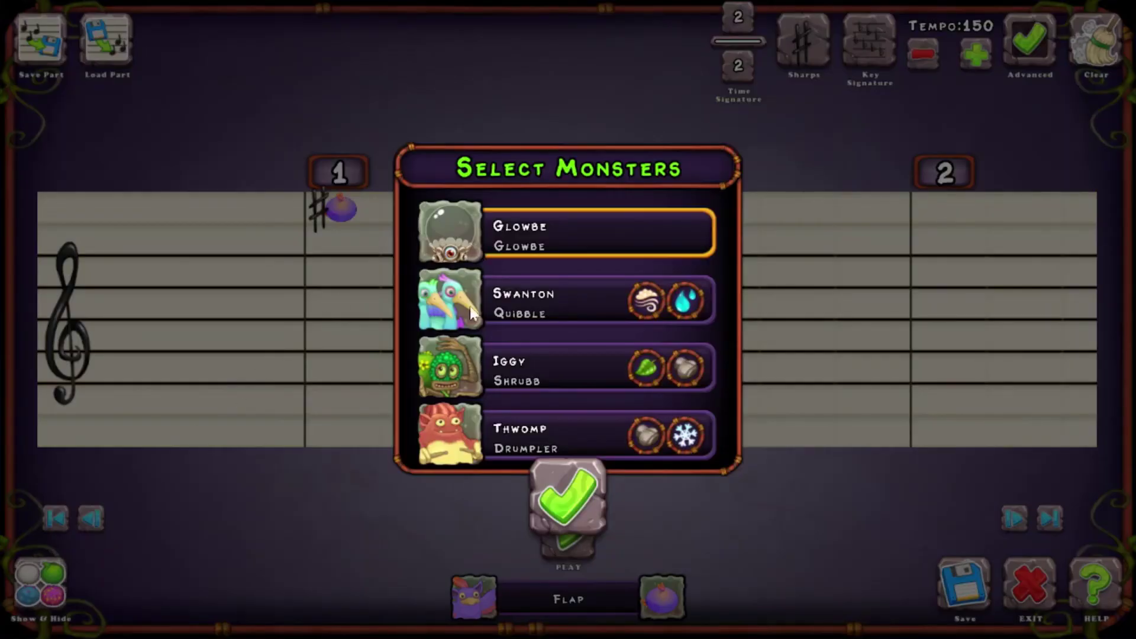
left_click(559, 500)
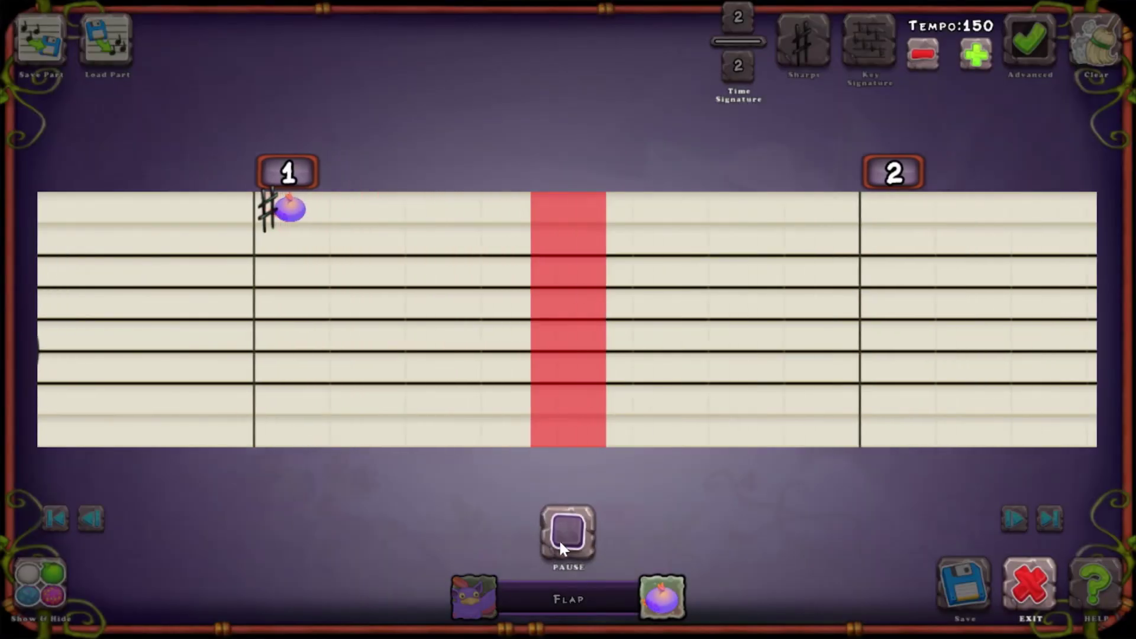
left_click(567, 531)
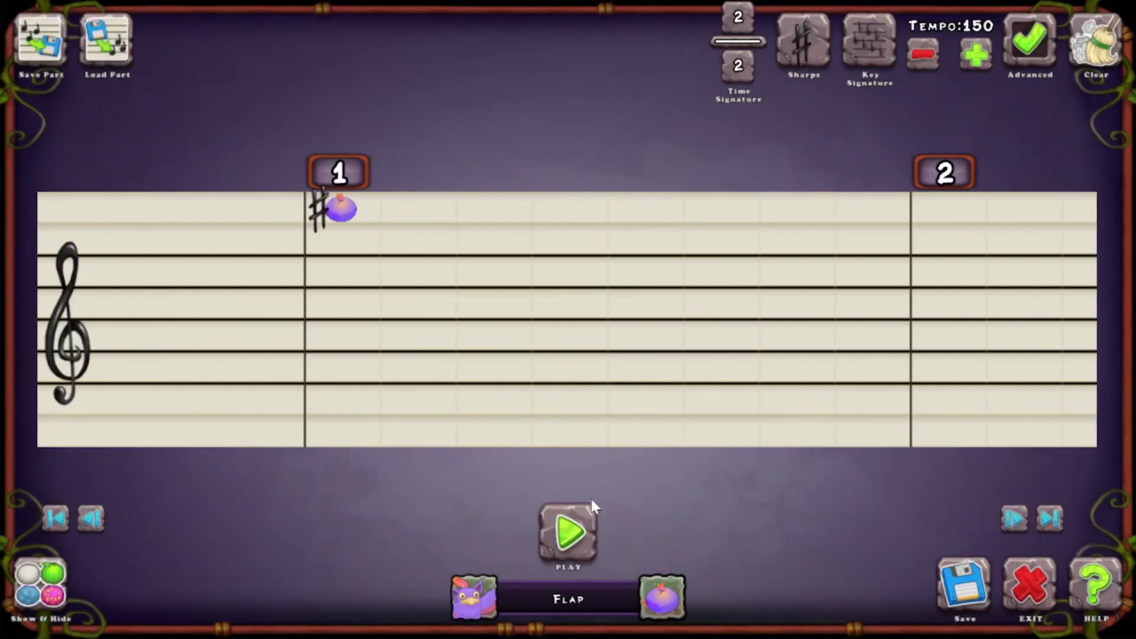
- Add a sharp note on the top row at the middle of measure 2 and play back the part
left_click_drag(630, 408, 385, 398)
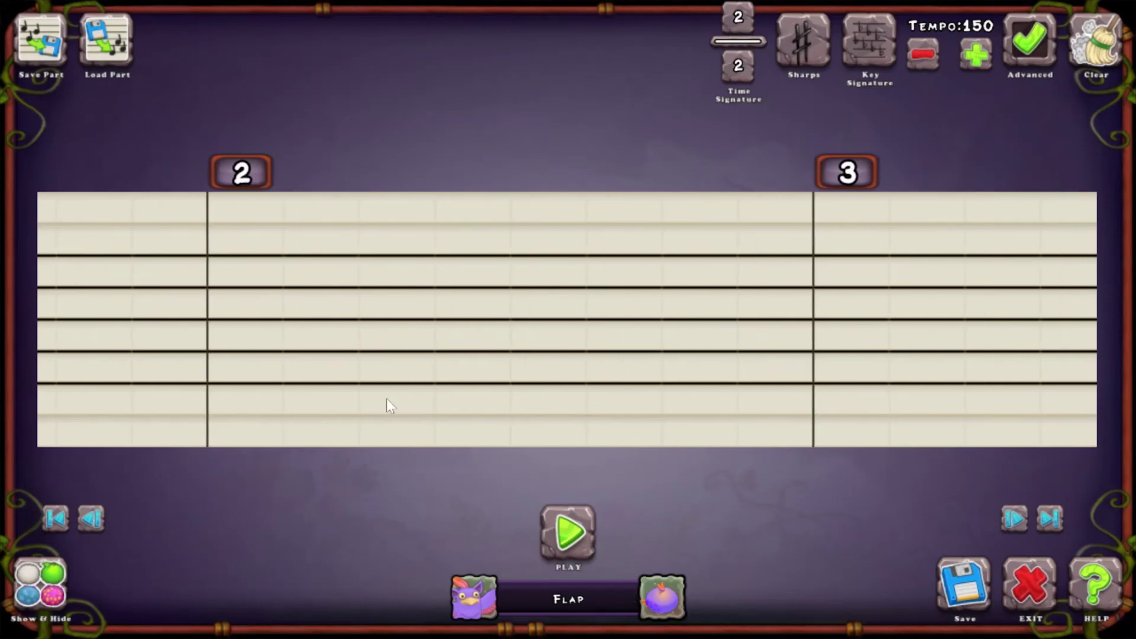
left_click(571, 220)
left_click_drag(573, 223, 946, 353)
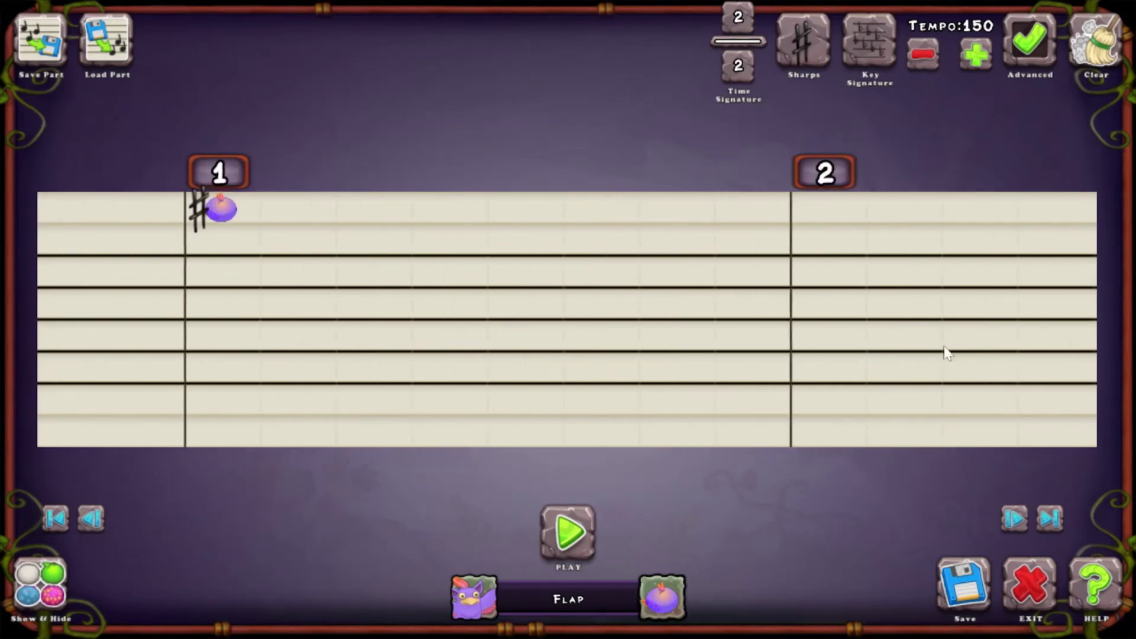
left_click(562, 541)
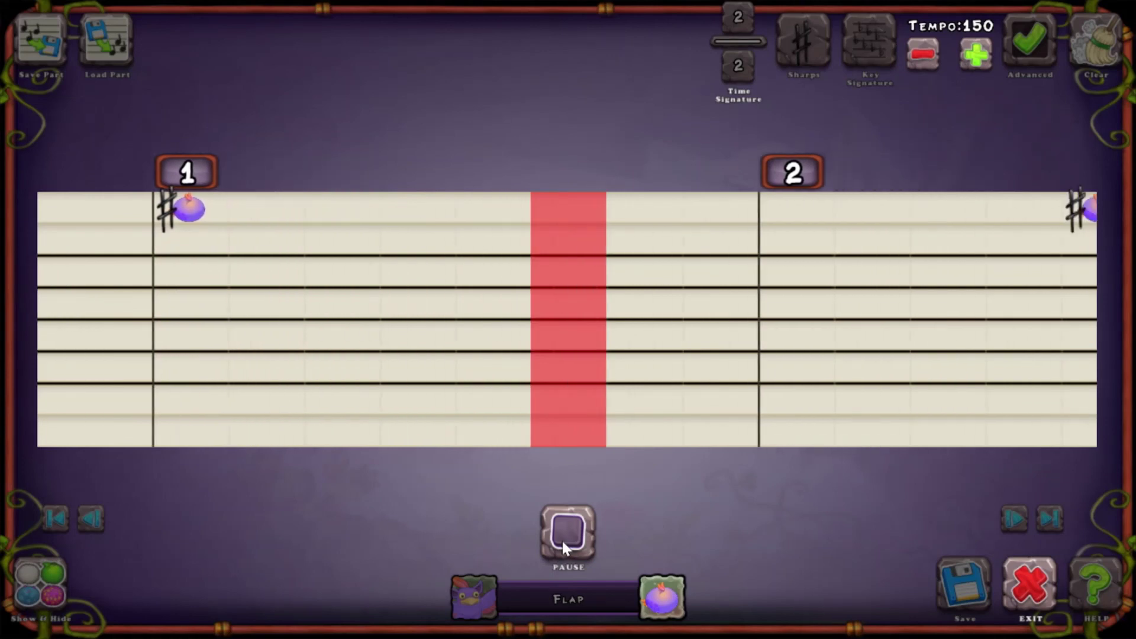
left_click(561, 541)
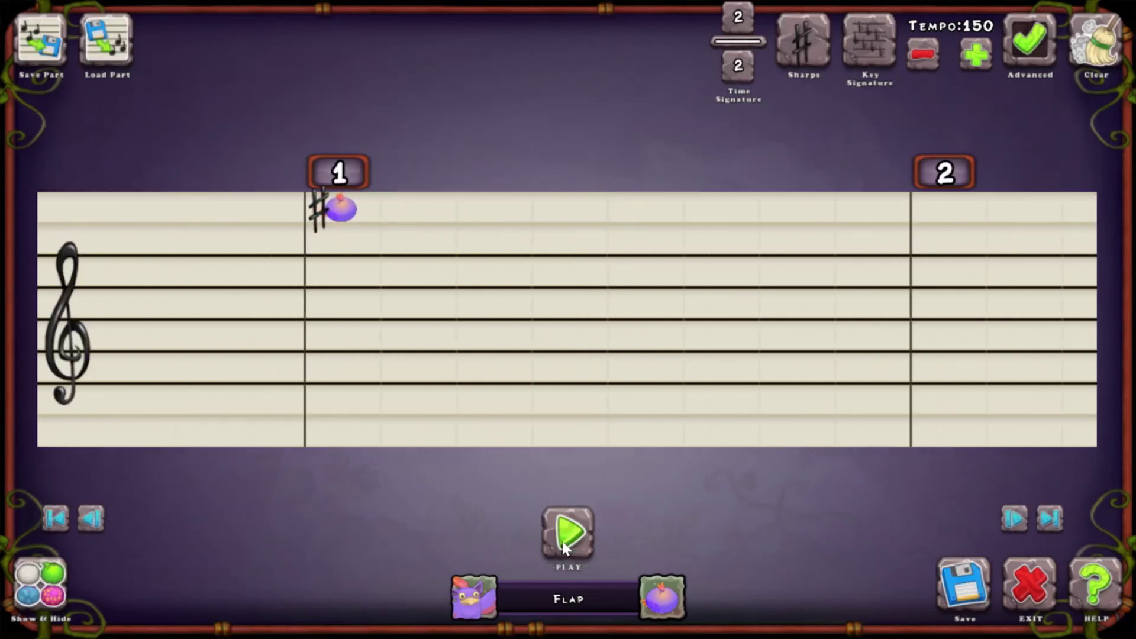
- Add another sharp top-row note one slot after the middle note of measure 2, and lower that middle note by one staff position
left_click_drag(737, 514, 136, 517)
left_click_drag(578, 246, 646, 245)
left_click(644, 216)
left_click_drag(569, 209, 567, 224)
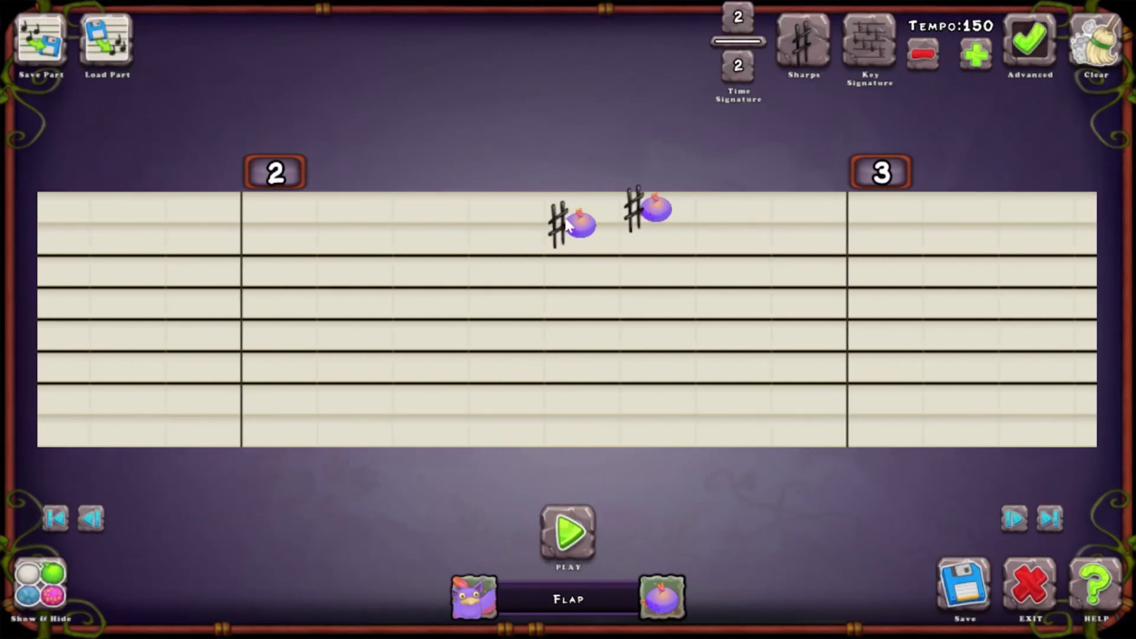
- Exit the composer, answering the unsaved-changes question, and view the new Tweedle on the island
left_click(1031, 580)
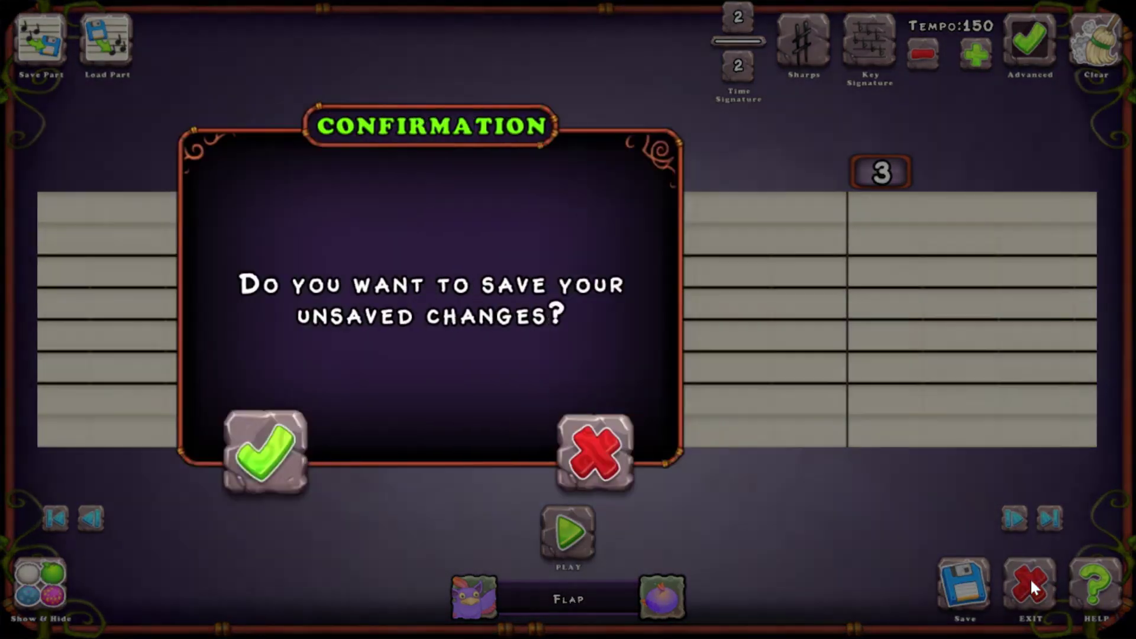
left_click(1030, 580)
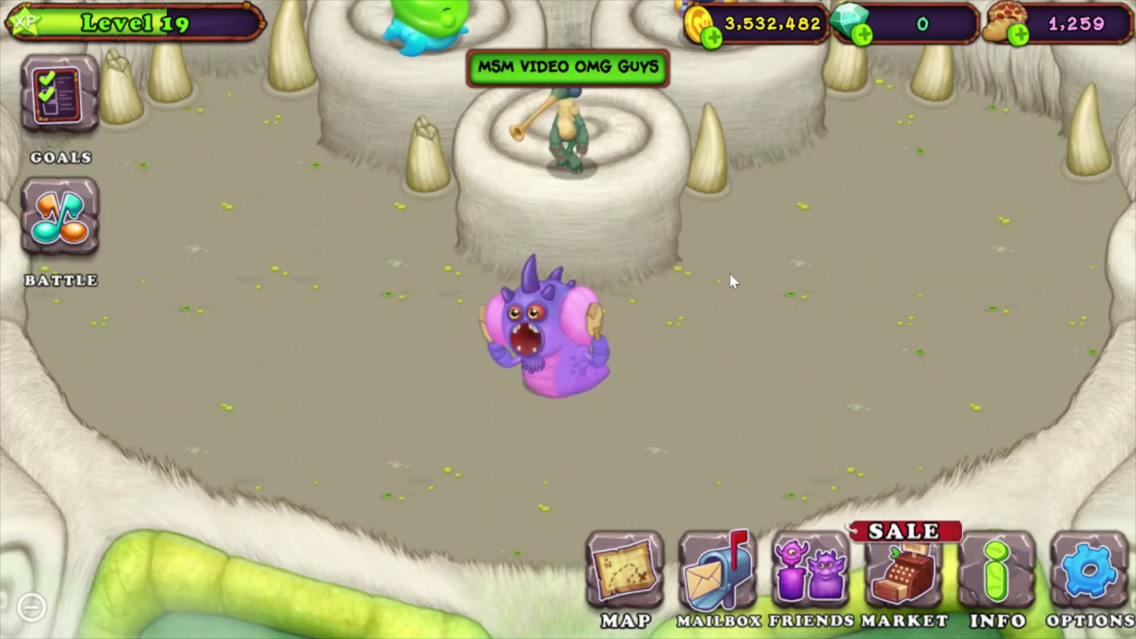
left_click_drag(729, 273, 580, 284)
scroll(570, 245, "down", 1)
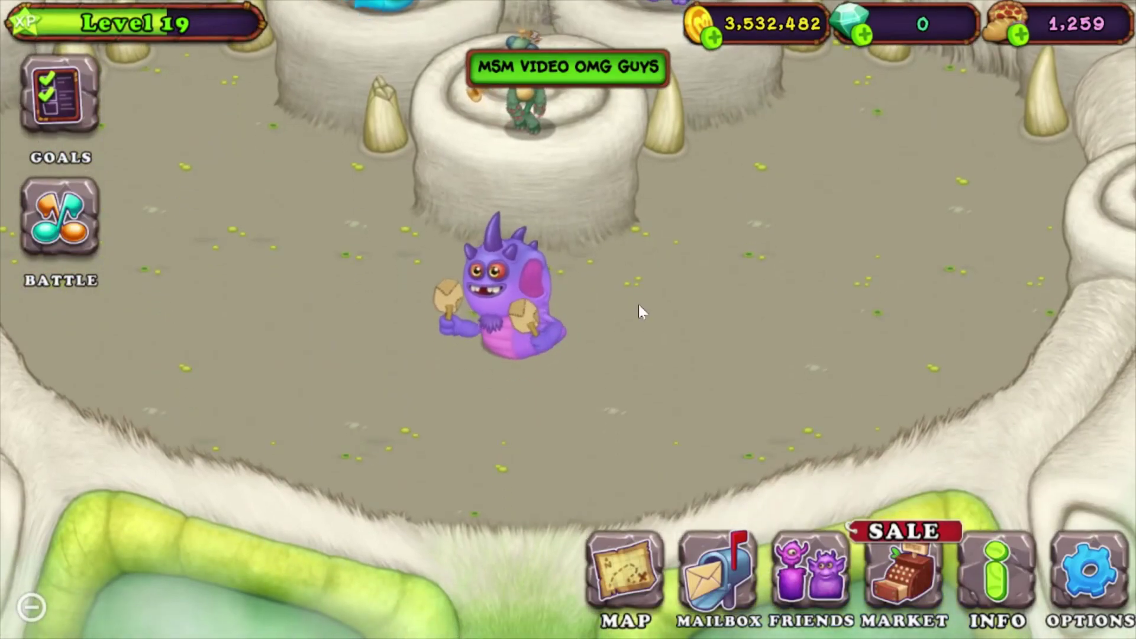